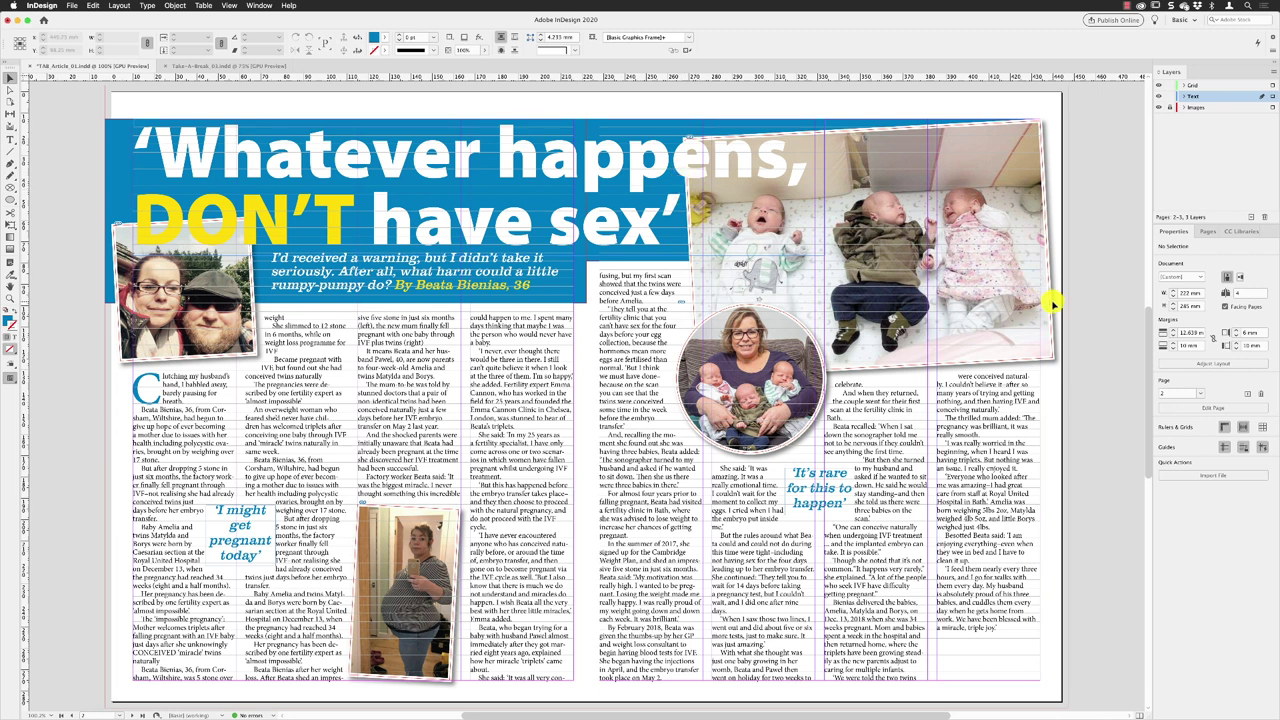
# - Change the stroke colour of the large photo of the three babies to TAB Blue
pyautogui.click(1021, 271)
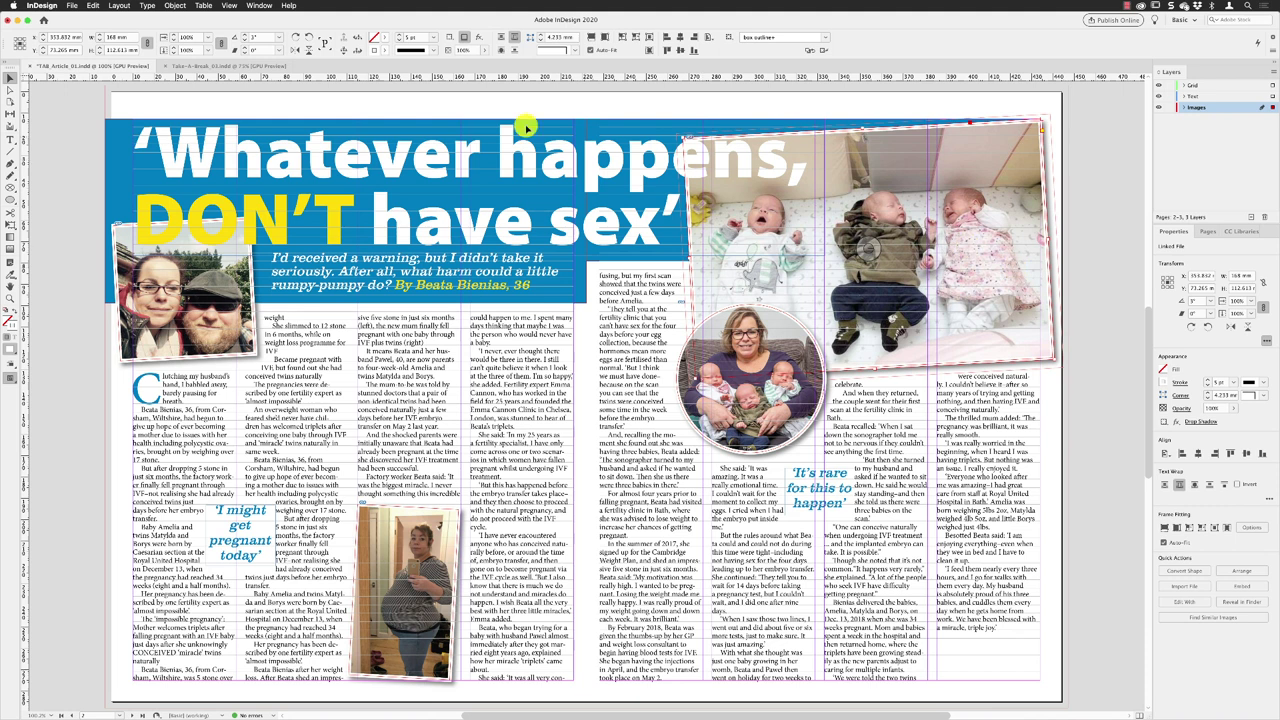
pyautogui.click(385, 50)
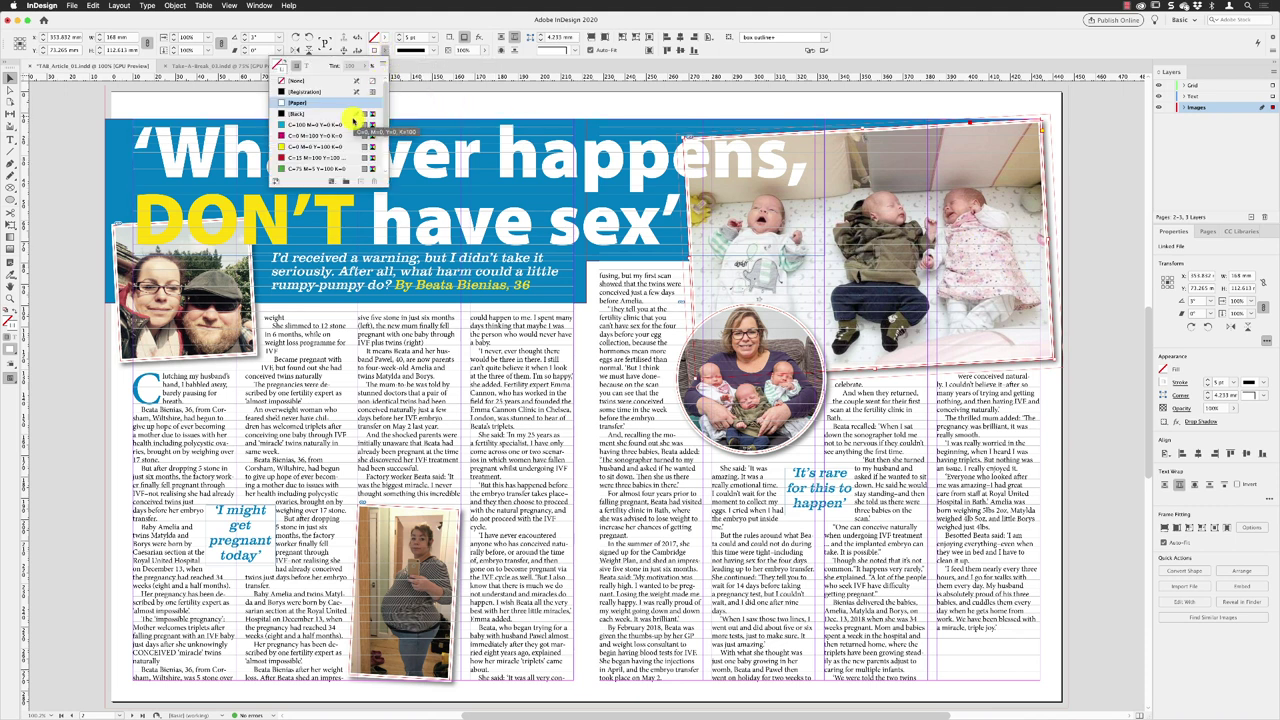
pyautogui.scroll(-3, 385, 162)
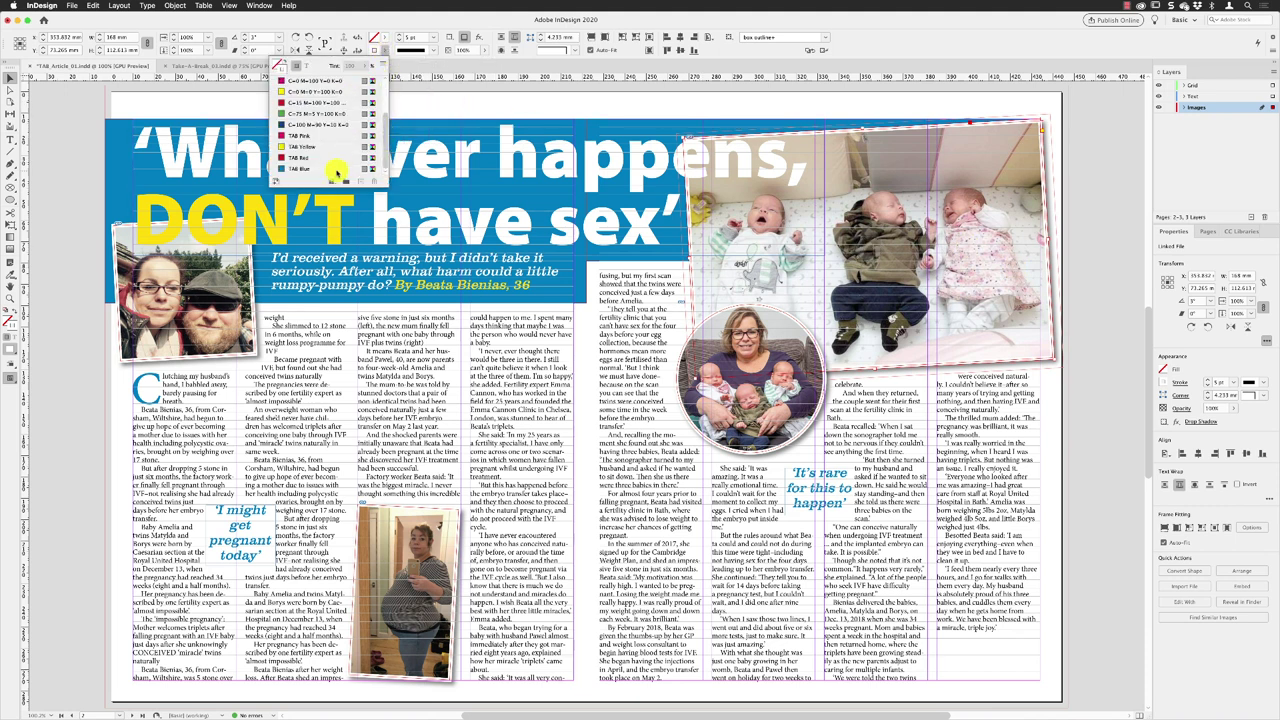
pyautogui.click(337, 169)
pyautogui.click(845, 240)
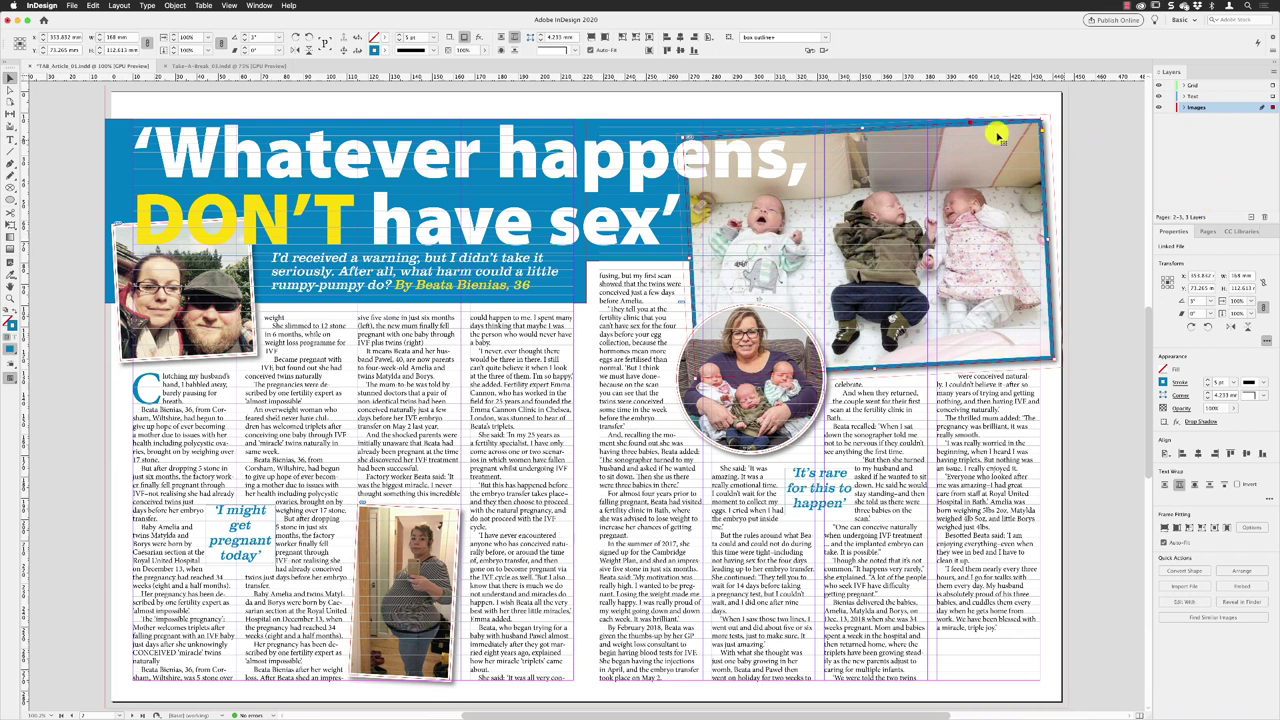
# - Apply a TAB Blue stroke to all of the headline text
pyautogui.doubleClick(519, 157)
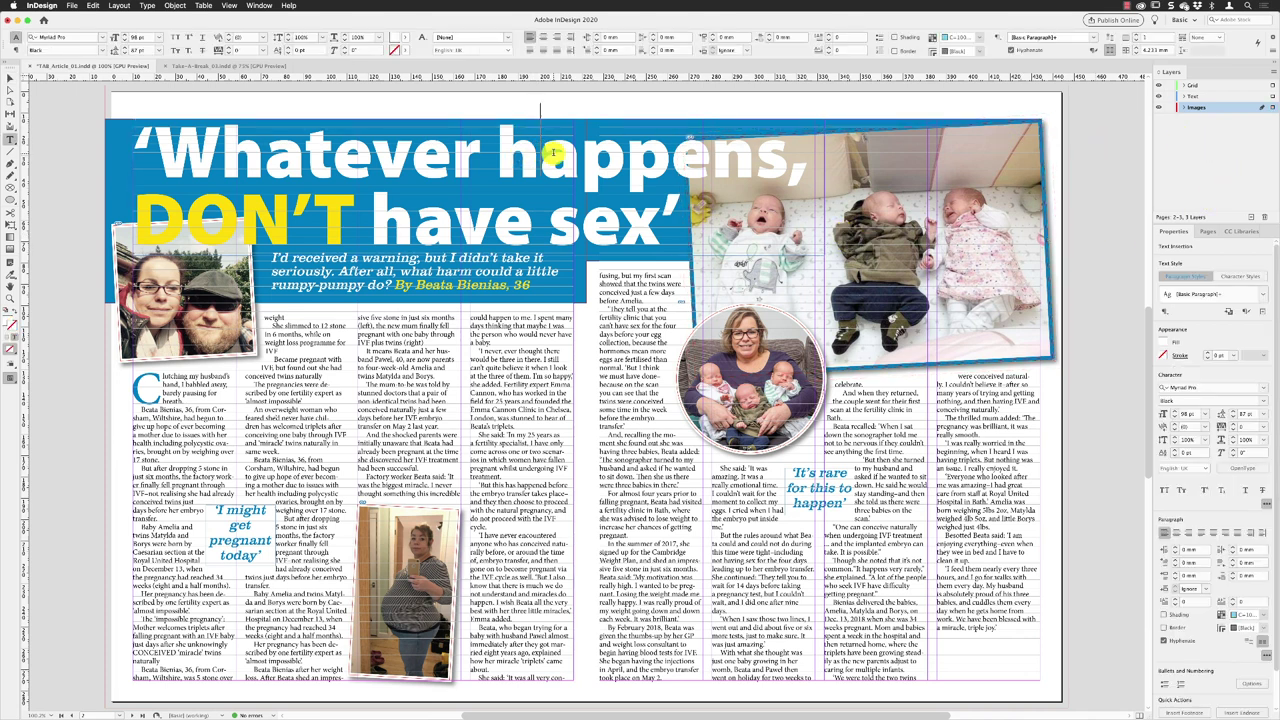
pyautogui.press('super+a')
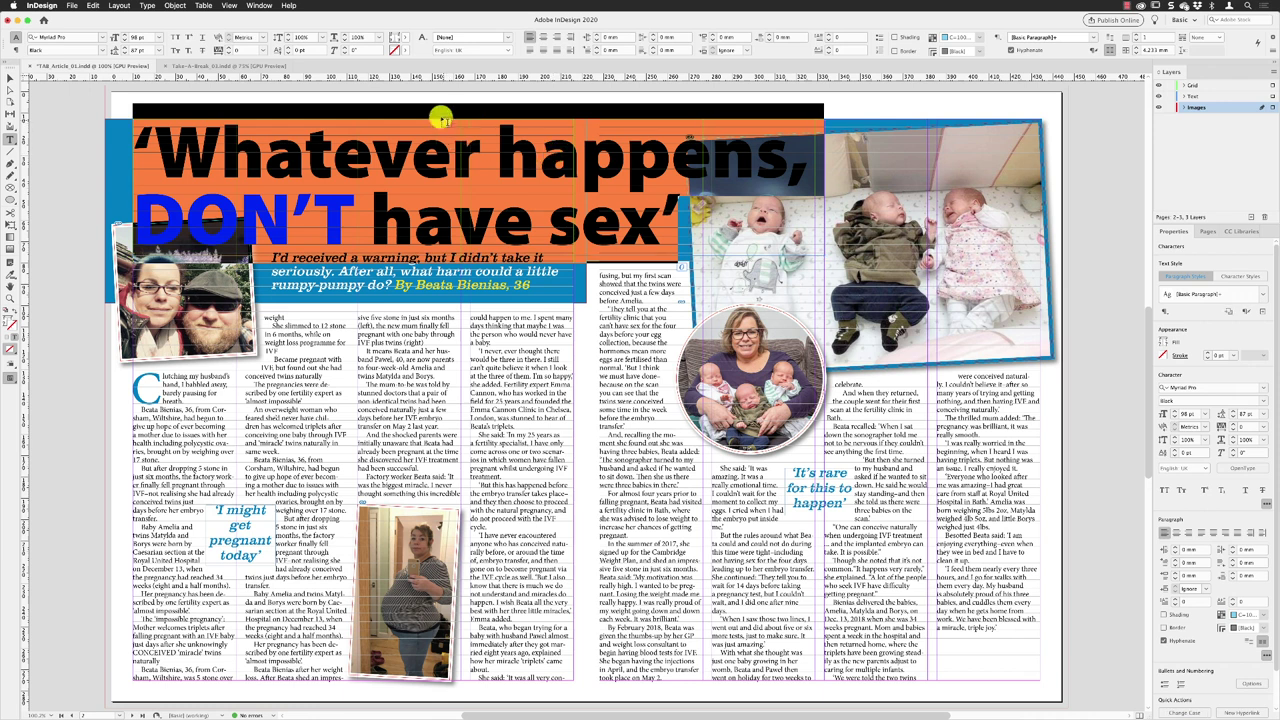
pyautogui.click(403, 48)
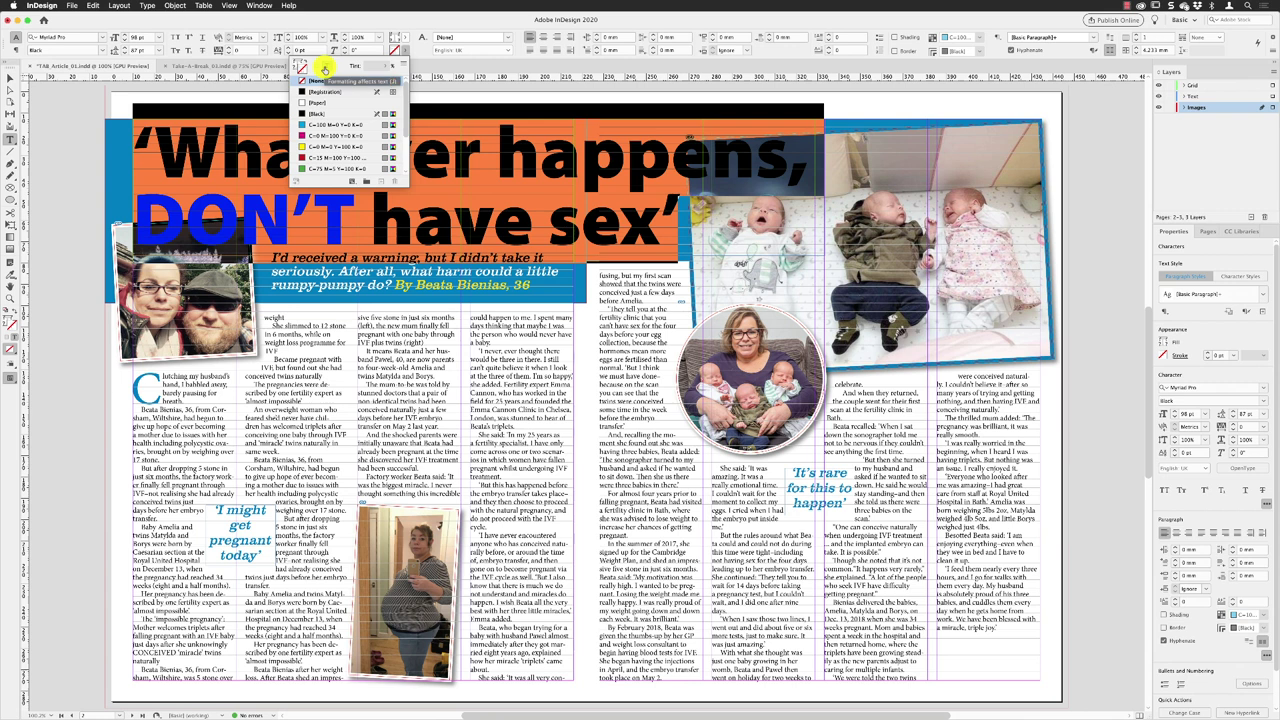
pyautogui.moveTo(405, 88); pyautogui.dragTo(405, 150)
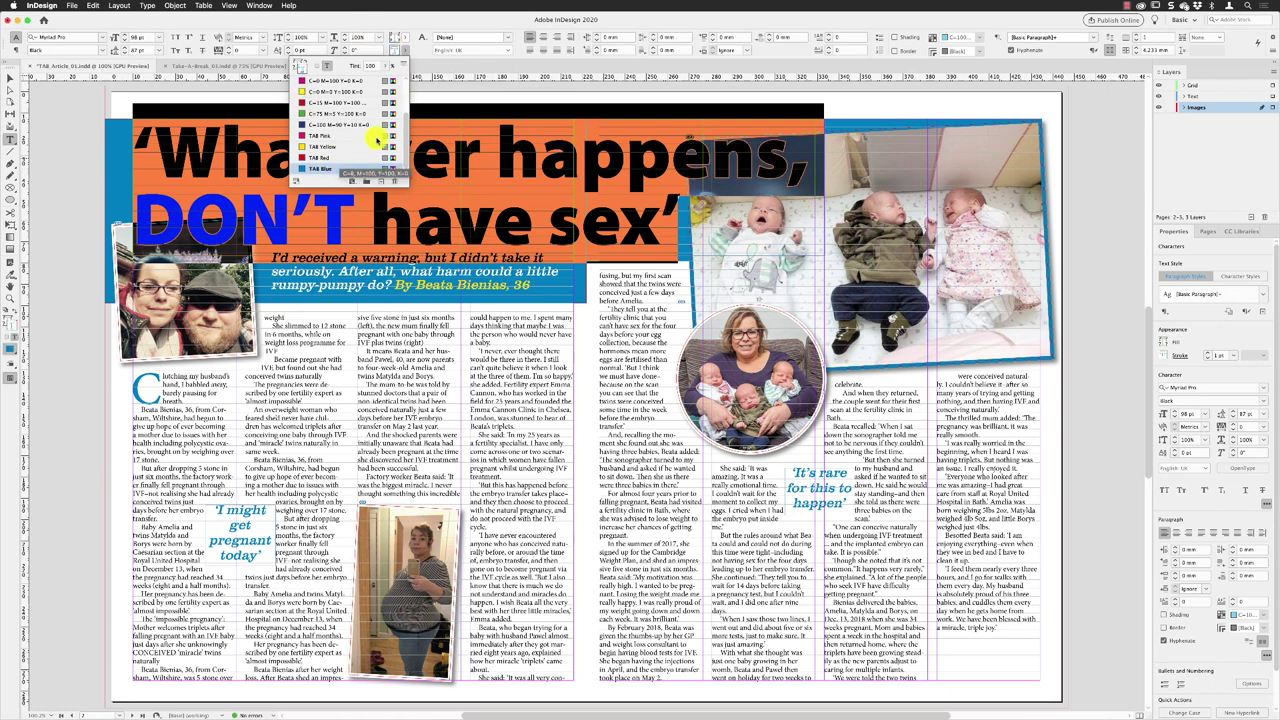
pyautogui.click(366, 104)
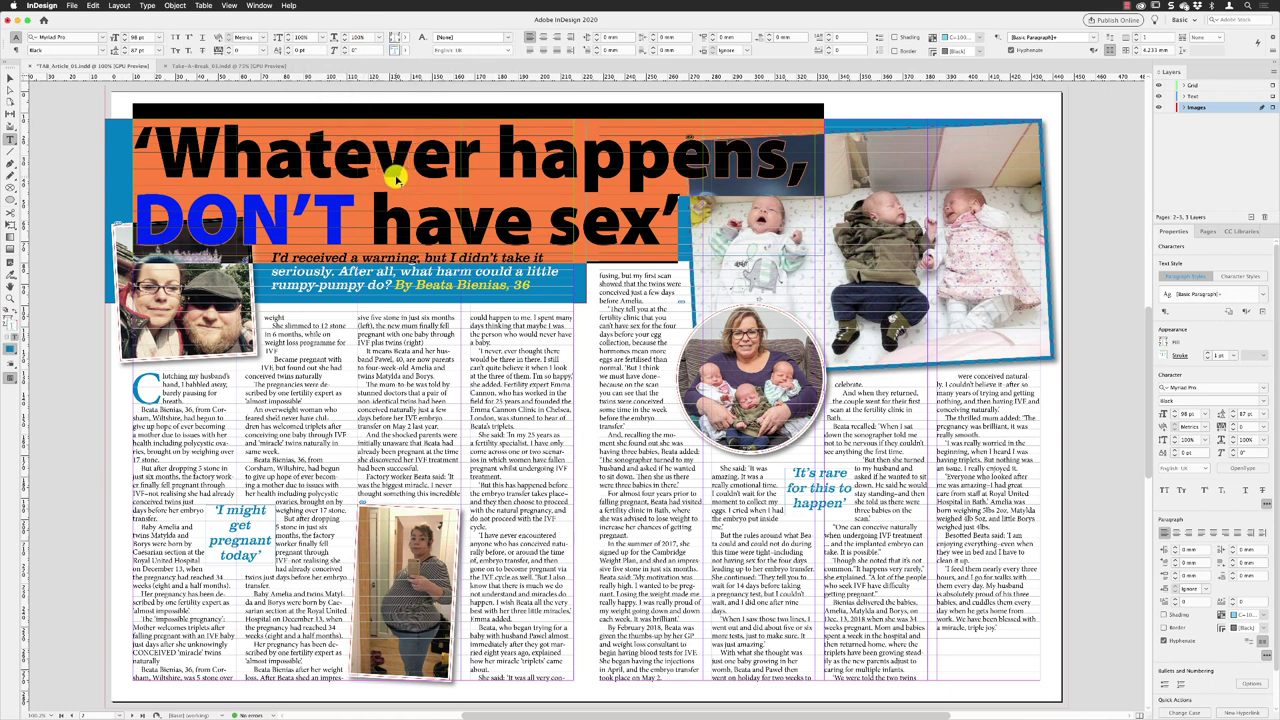
pyautogui.press('Escape')
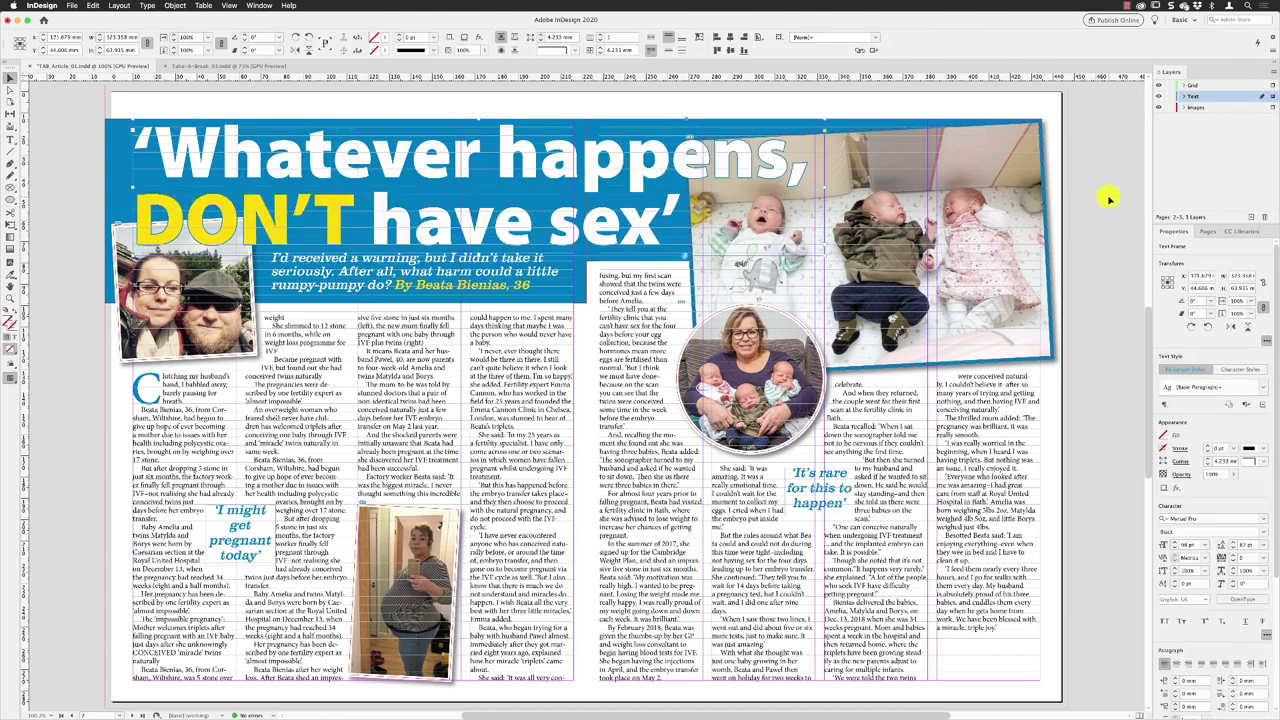
pyautogui.click(1109, 199)
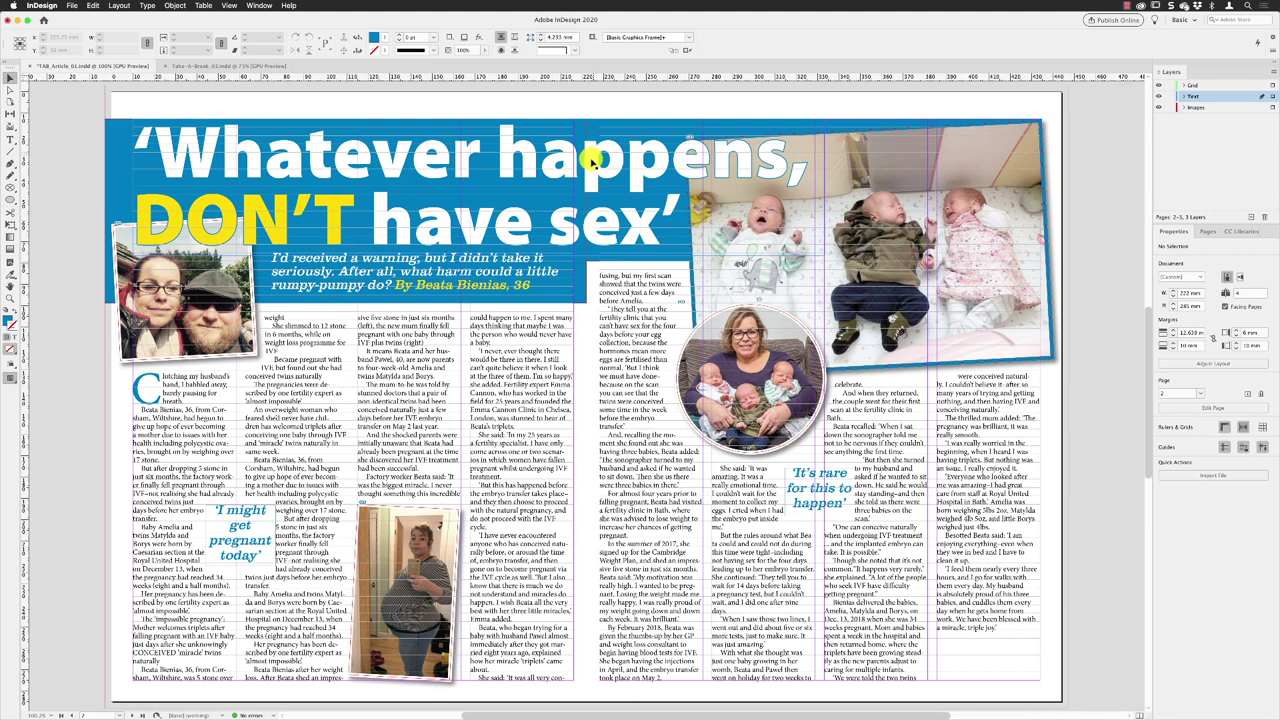
# - Set the tracking of the headline's second line, "DON'T have sex'", to 10
pyautogui.doubleClick(586, 226)
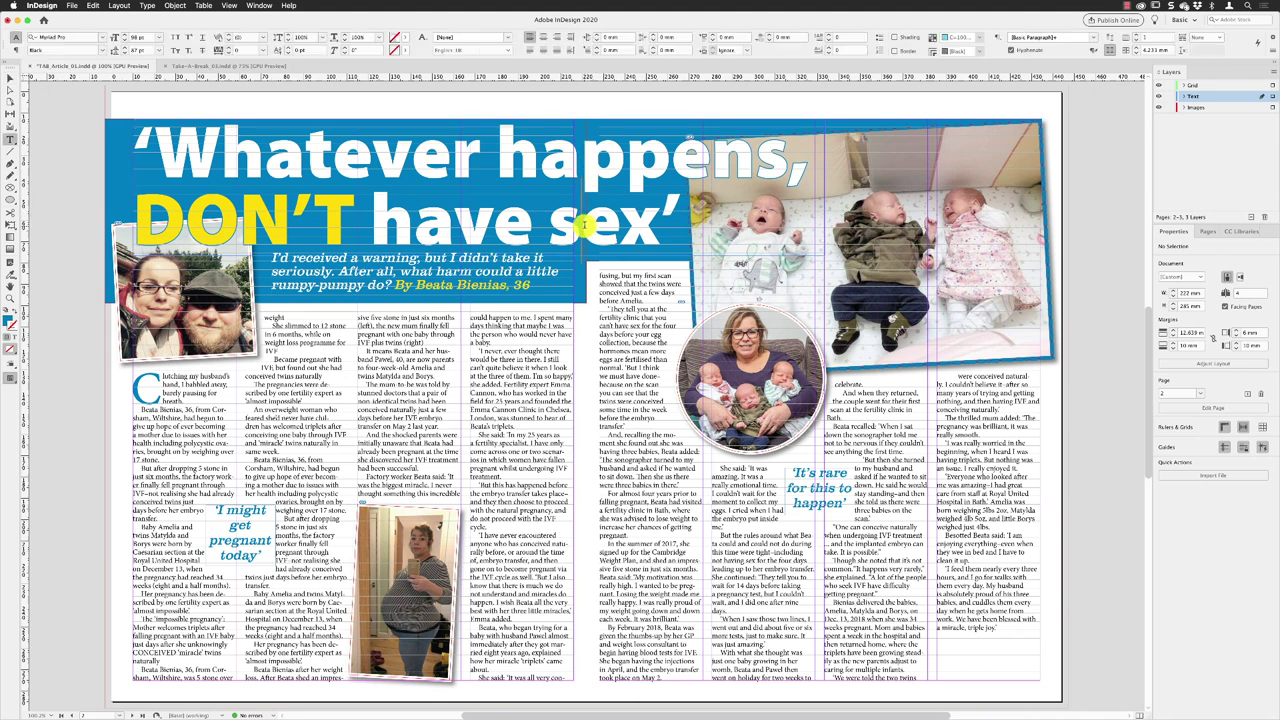
pyautogui.moveTo(682, 215); pyautogui.dragTo(138, 207)
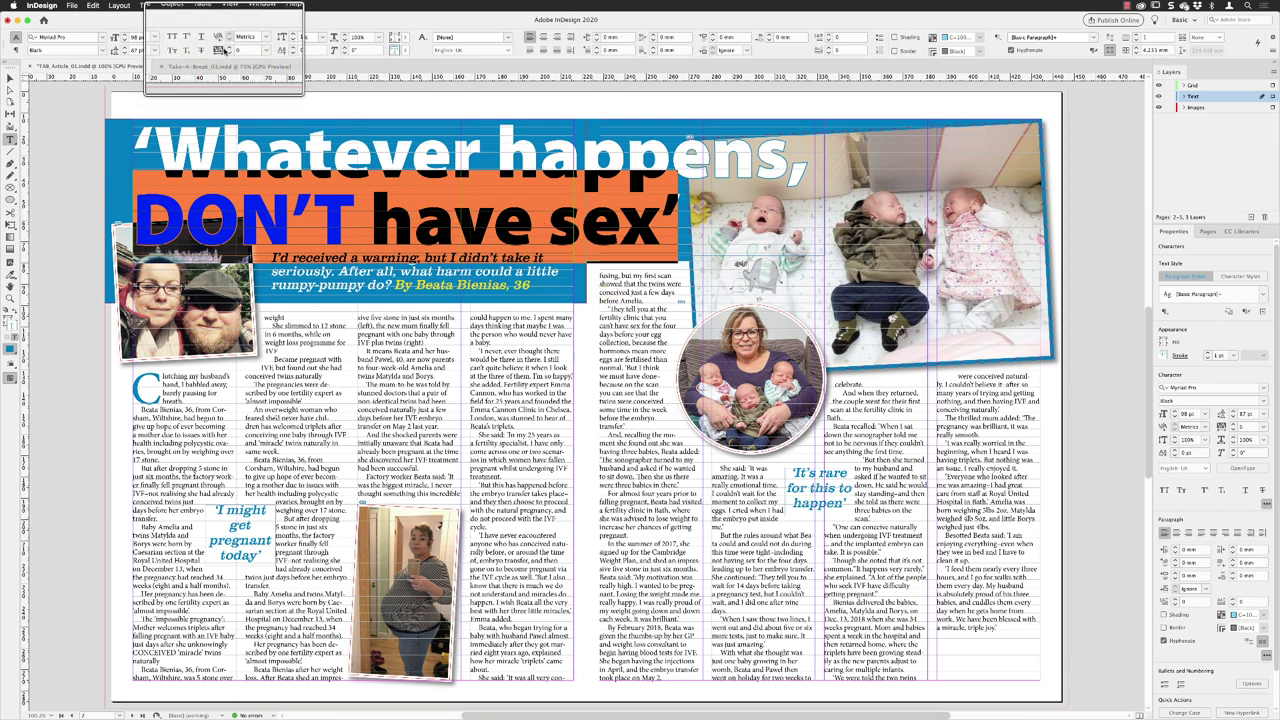
pyautogui.click(227, 48)
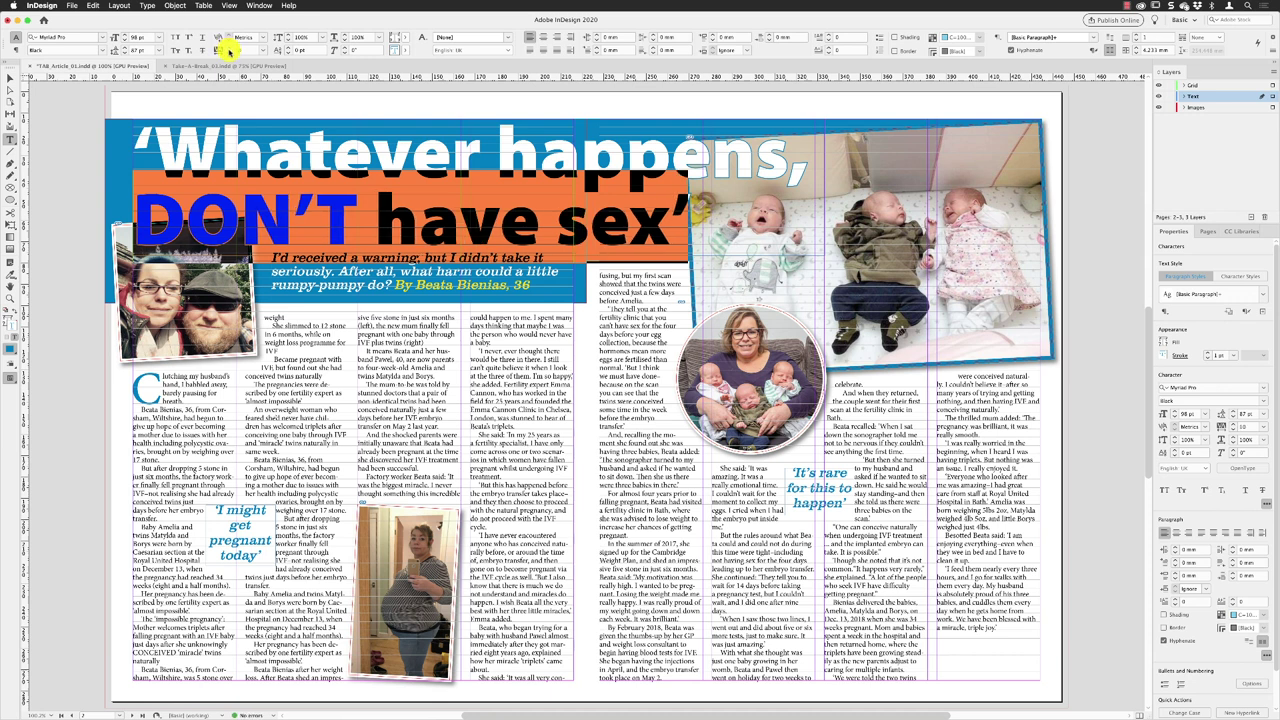
# - Set the kerning just before "sex" in the headline to -30 and deselect the headline
pyautogui.click(640, 226)
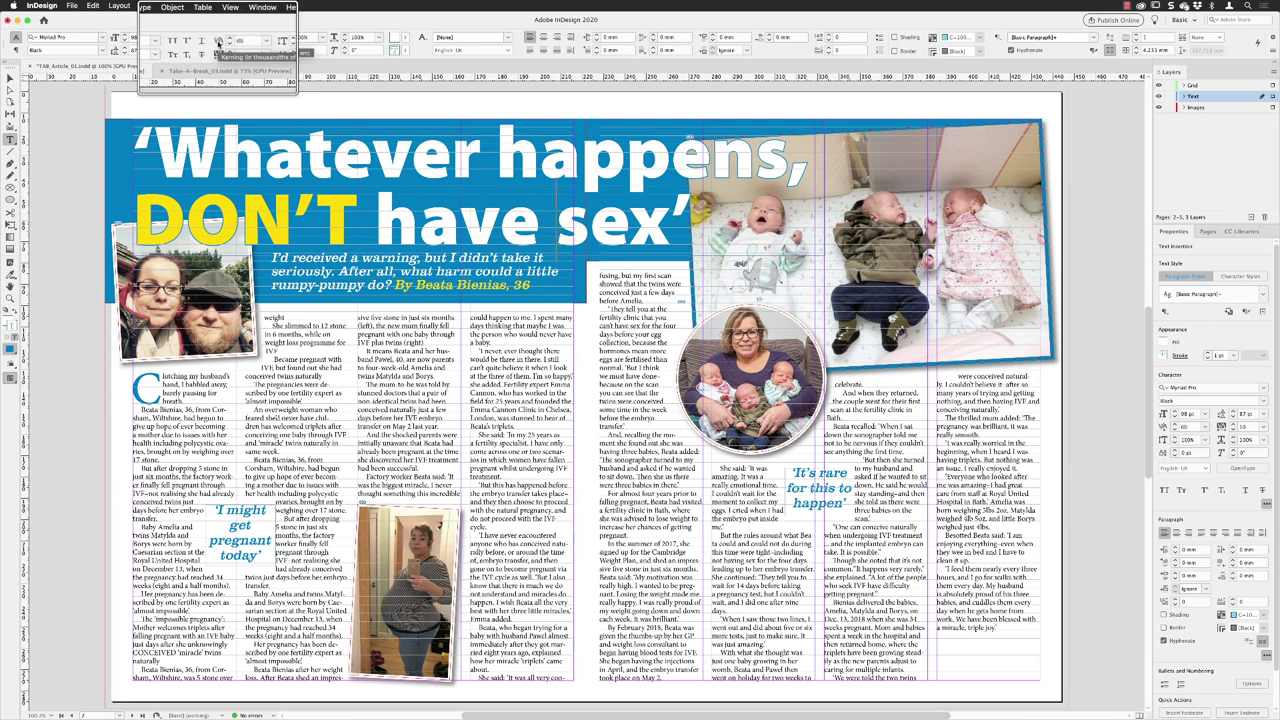
pyautogui.press('Left')
pyautogui.press('Left')
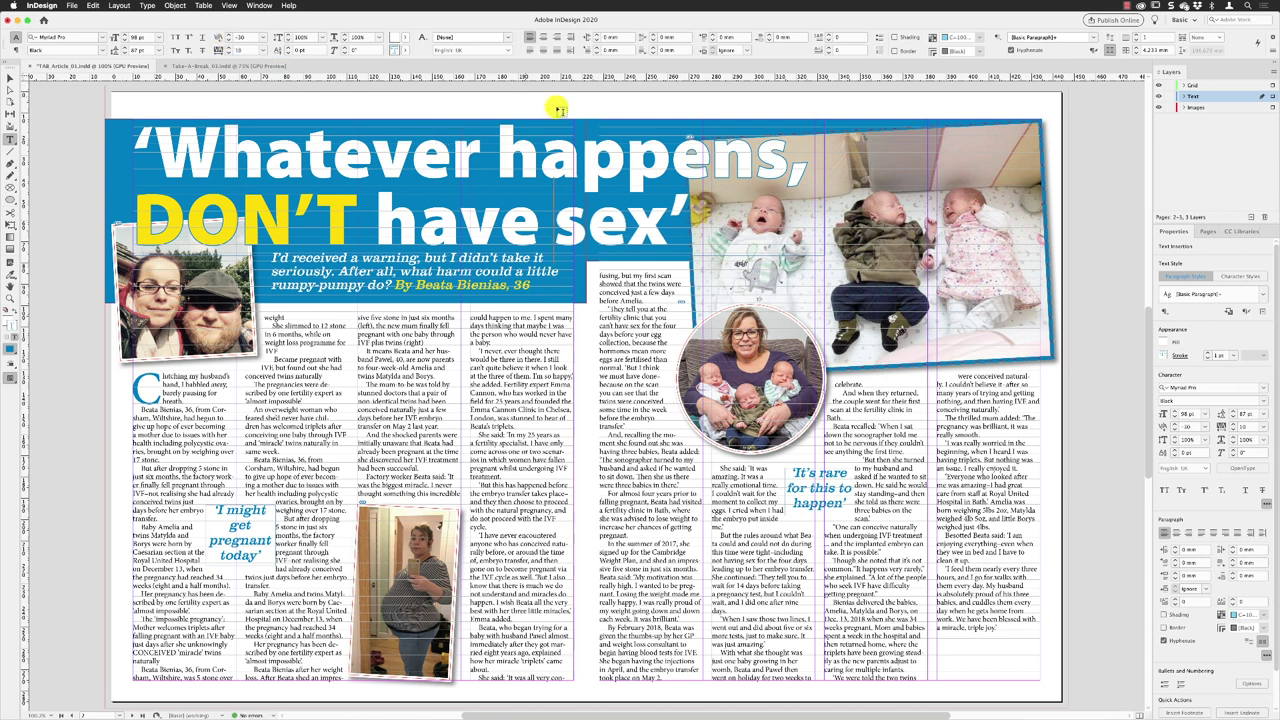
pyautogui.press('Escape')
pyautogui.click(1098, 175)
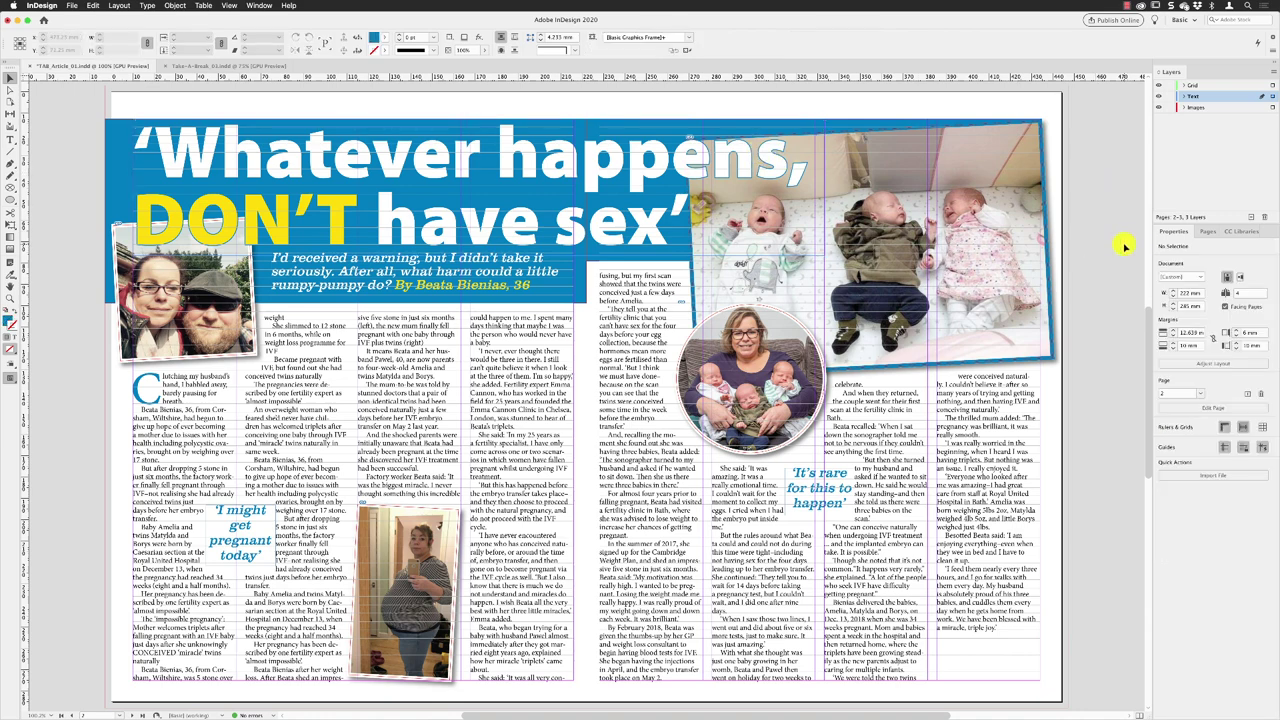
# - Nudge the circular photo of the woman with the babies slightly up and right, to about X 301.09 mm, Y 132.75 mm
pyautogui.hscroll(2, 960, 355)
pyautogui.scroll(-1, 960, 355)
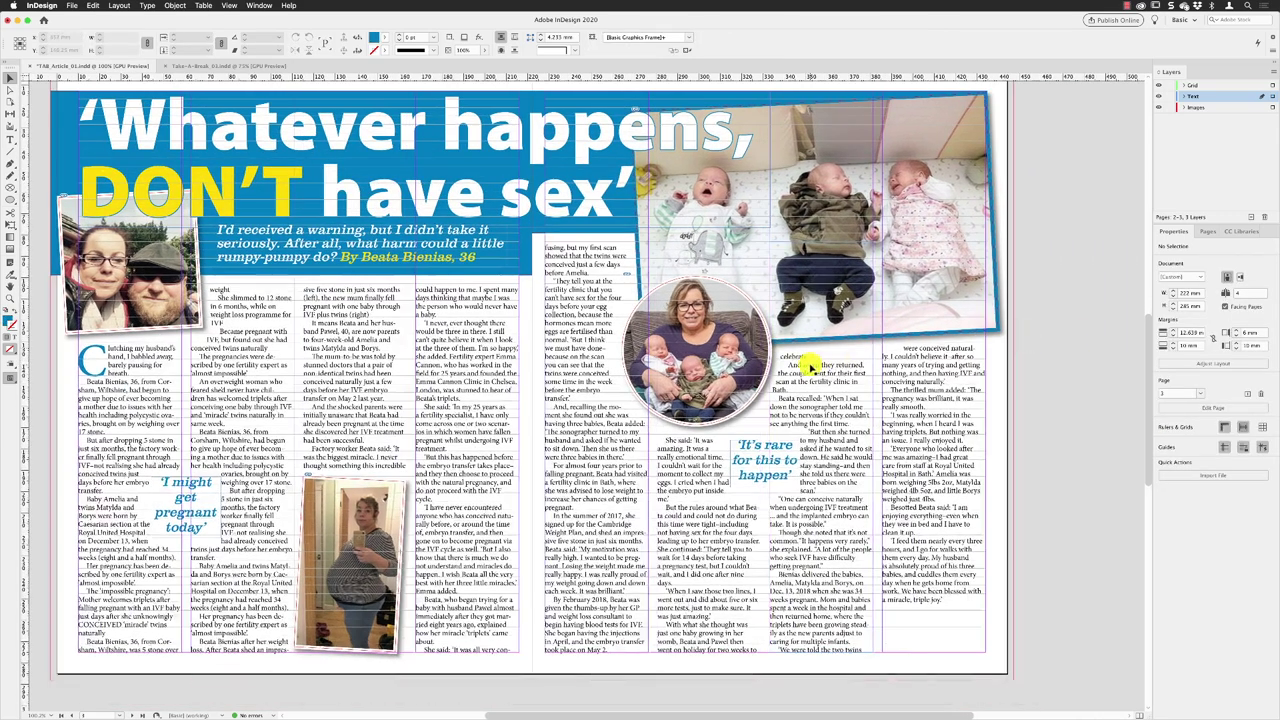
pyautogui.click(695, 458)
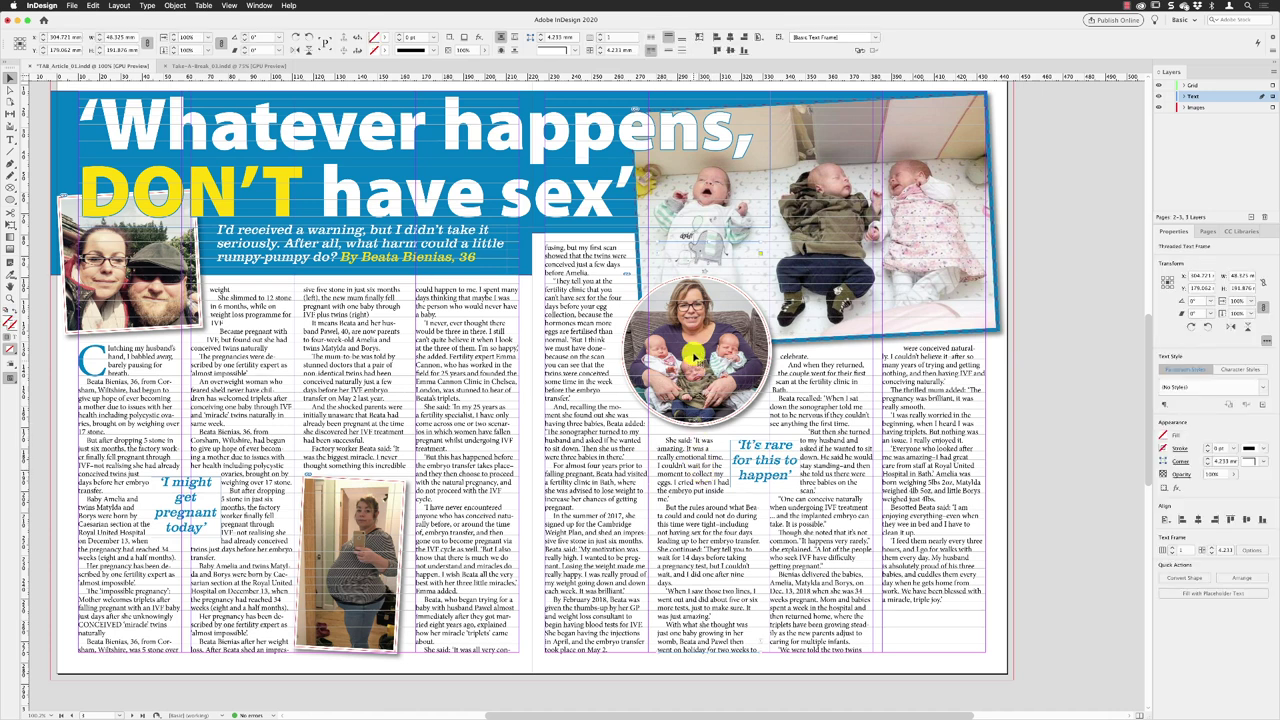
pyautogui.moveTo(708, 241); pyautogui.dragTo(716, 441)
pyautogui.moveTo(821, 236); pyautogui.dragTo(821, 358)
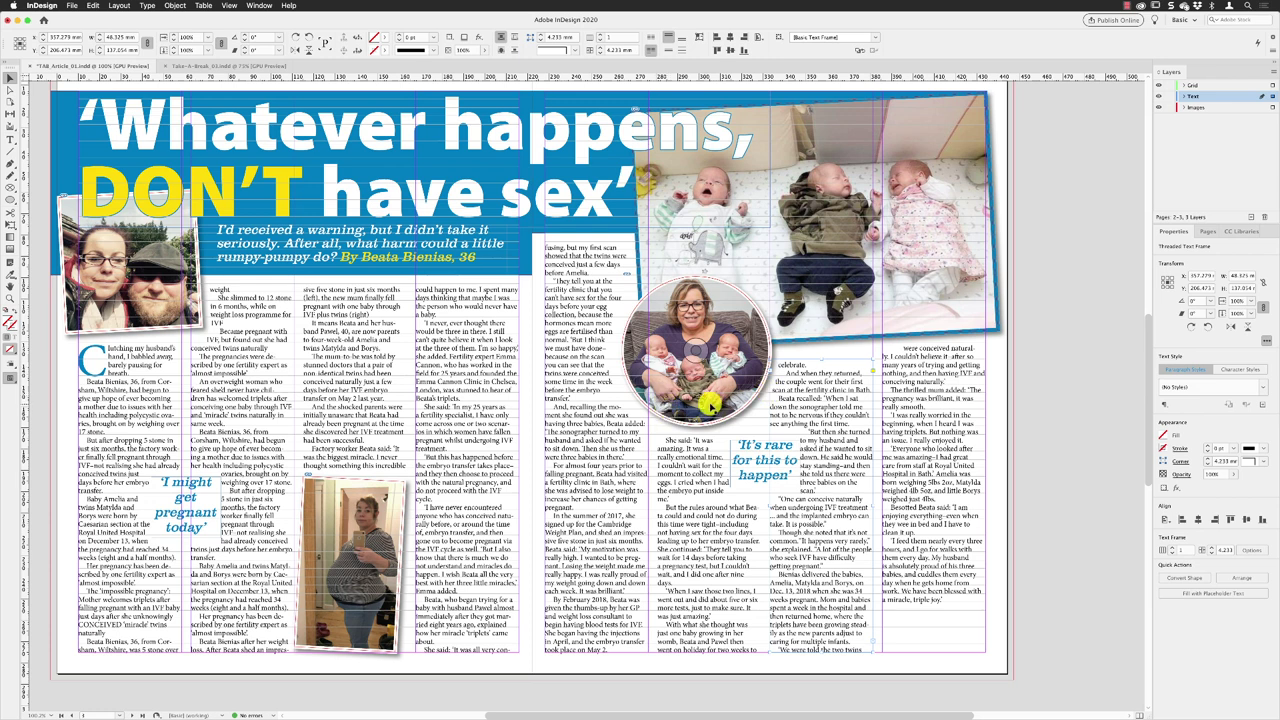
pyautogui.click(738, 405)
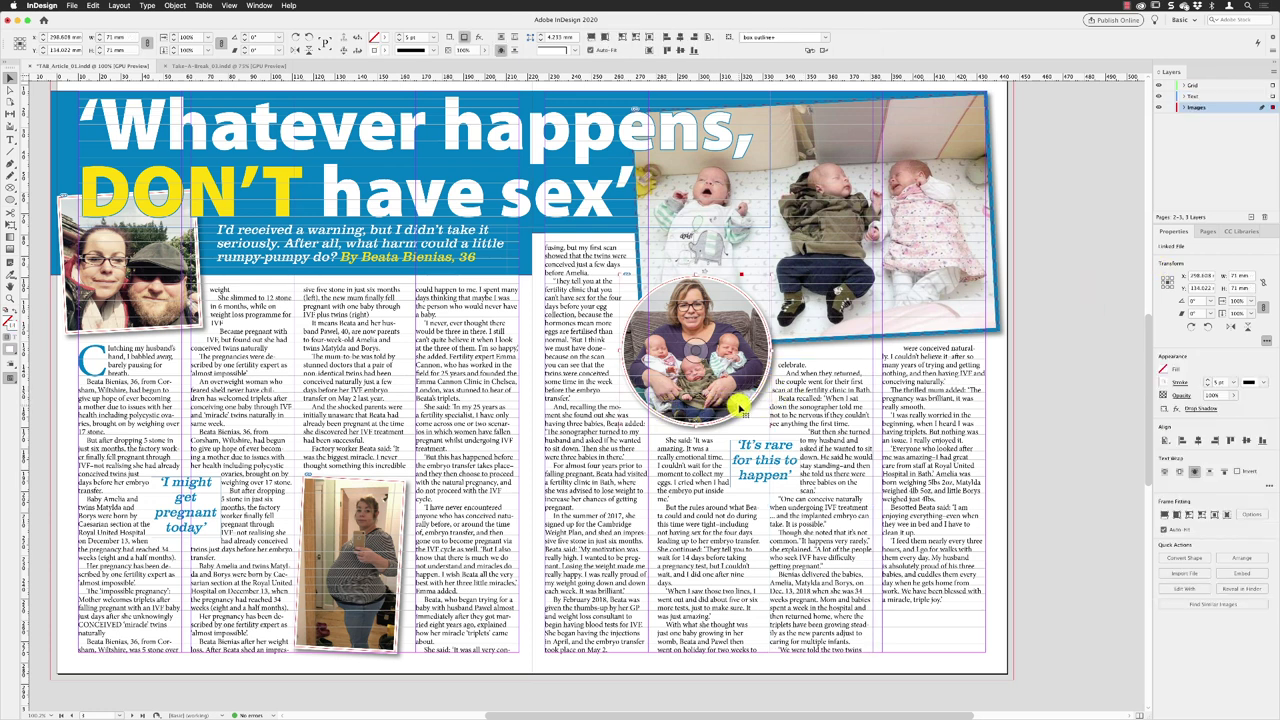
pyautogui.moveTo(738, 405); pyautogui.dragTo(745, 403)
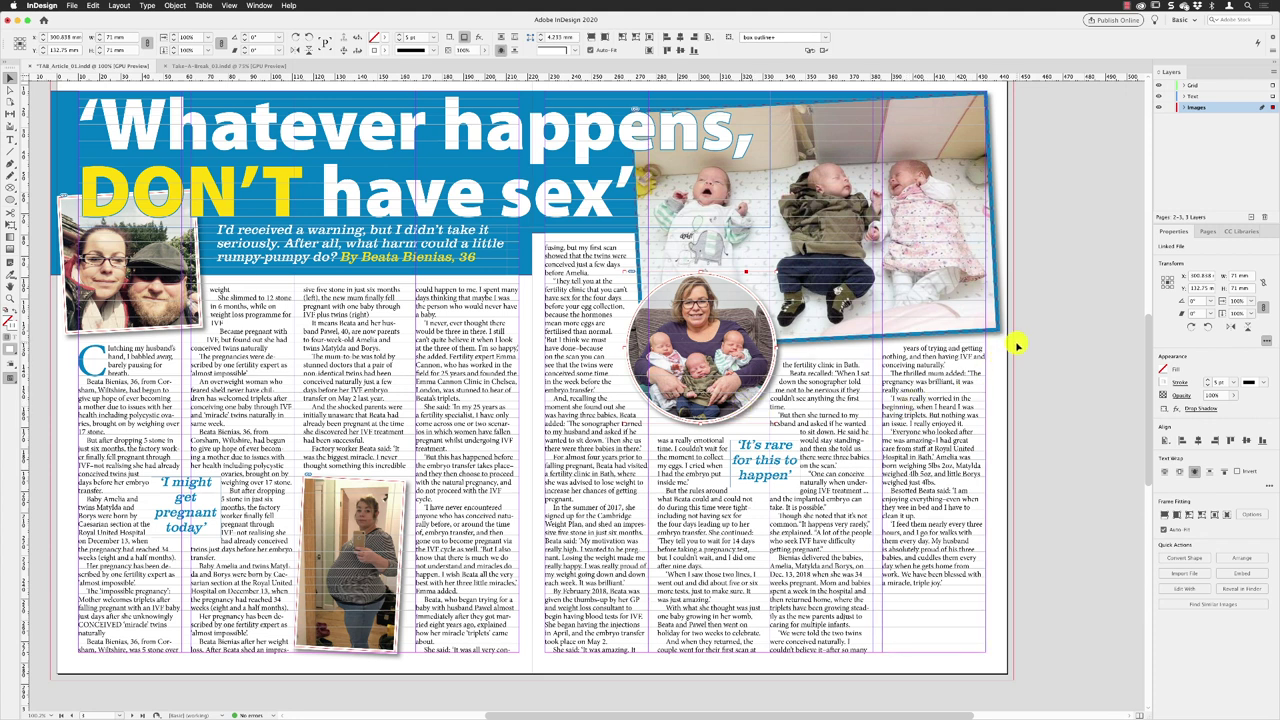
pyautogui.press('Right')
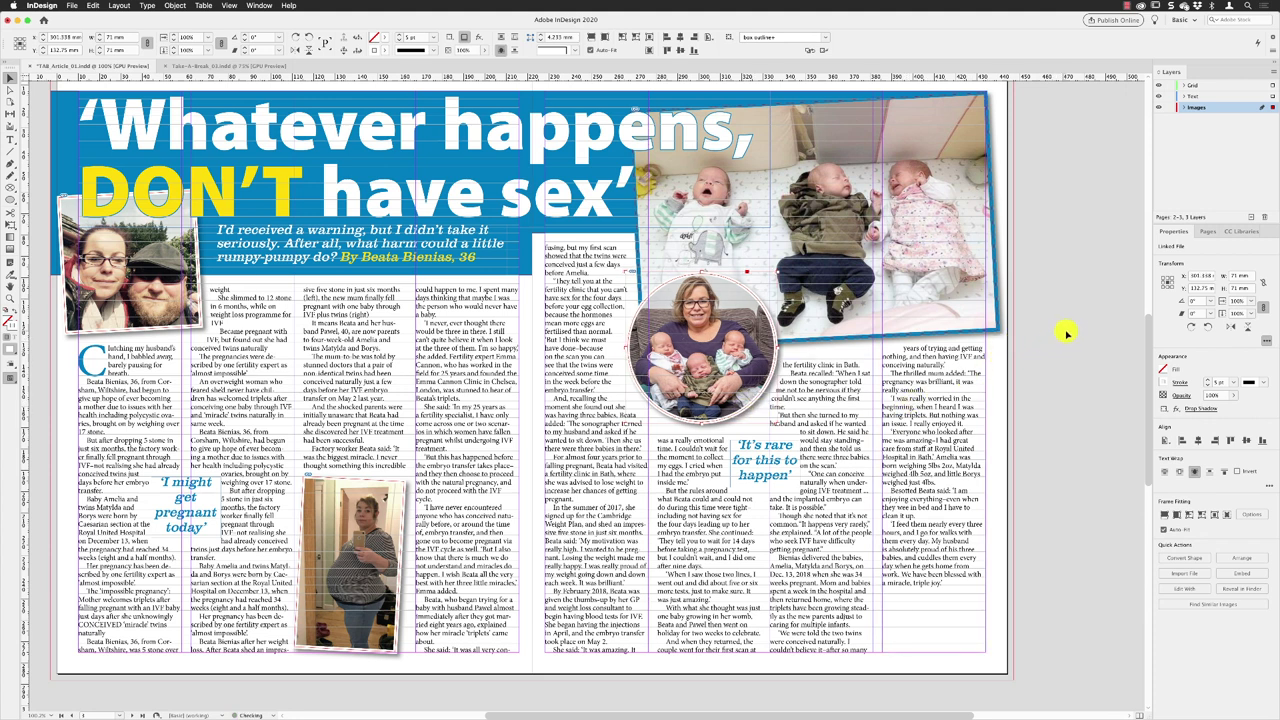
pyautogui.press('Left')
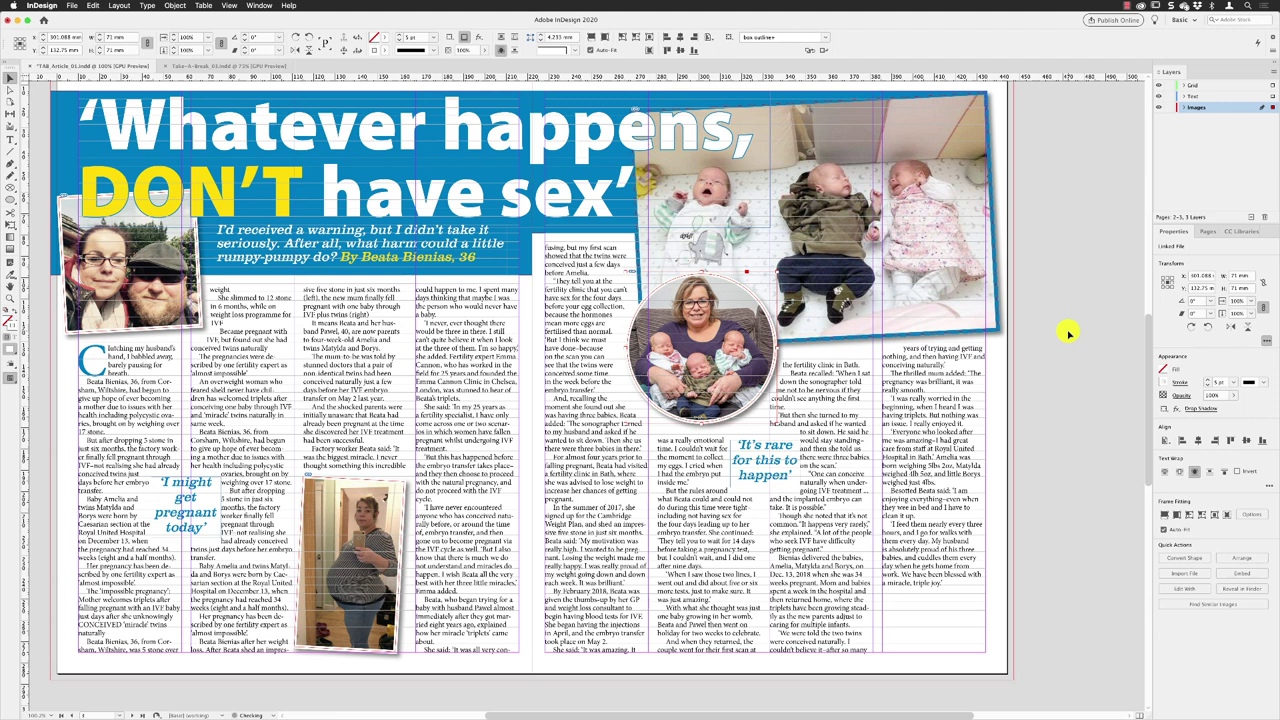
pyautogui.click(1068, 333)
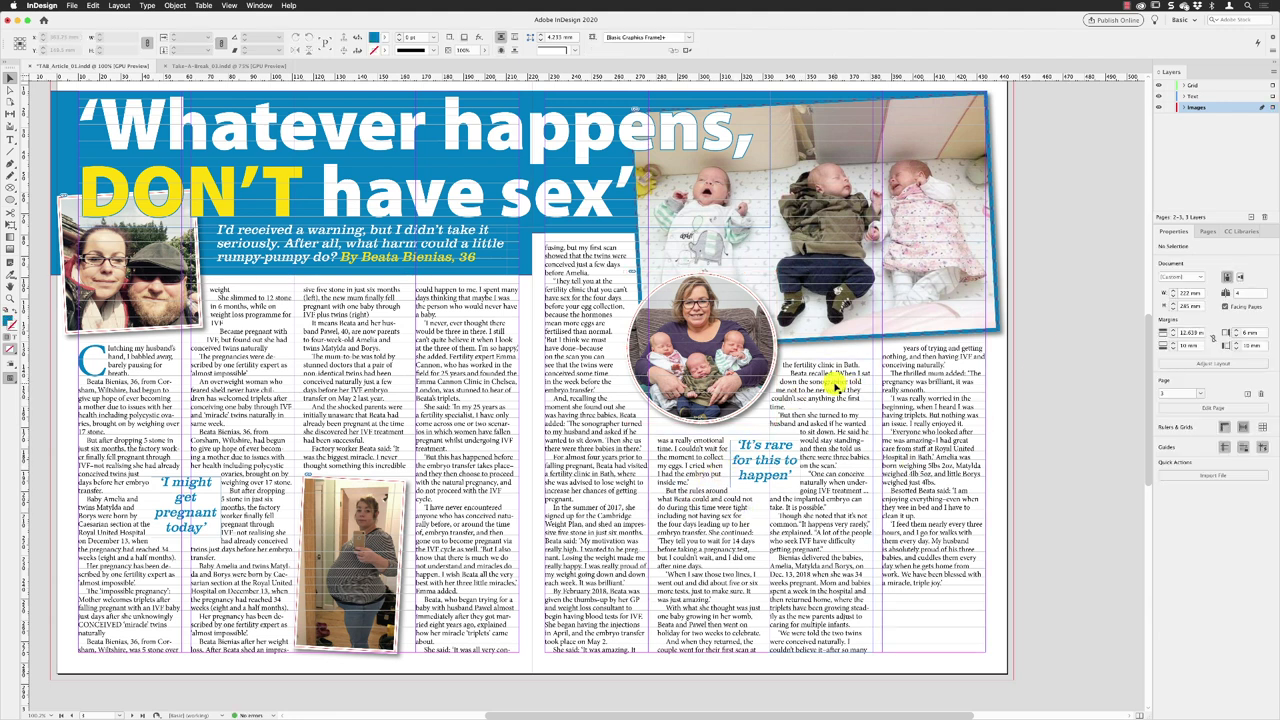
# - Move the pull quote 'It's rare for this to happen' lower between its two text columns, to about X 331 mm, Y 223 mm
pyautogui.click(770, 478)
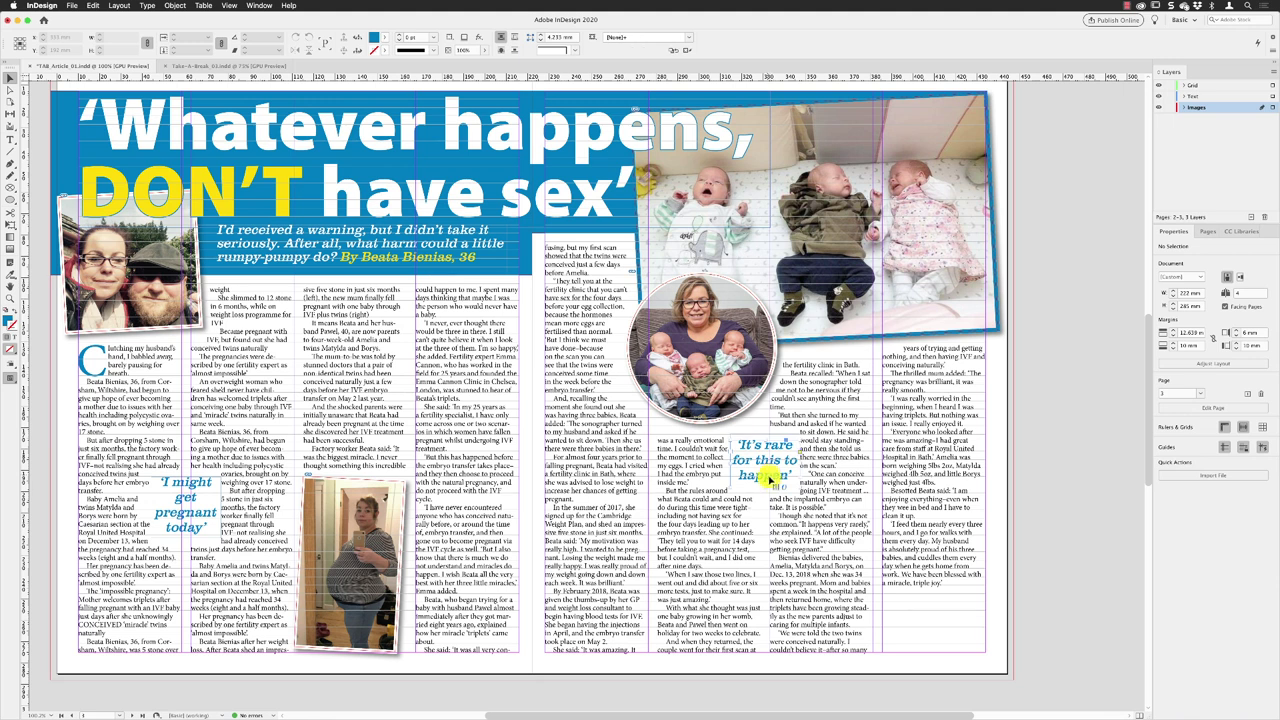
pyautogui.click(768, 480)
pyautogui.moveTo(762, 478); pyautogui.dragTo(766, 548)
pyautogui.press('z')
pyautogui.click(766, 540)
pyautogui.click(588, 408)
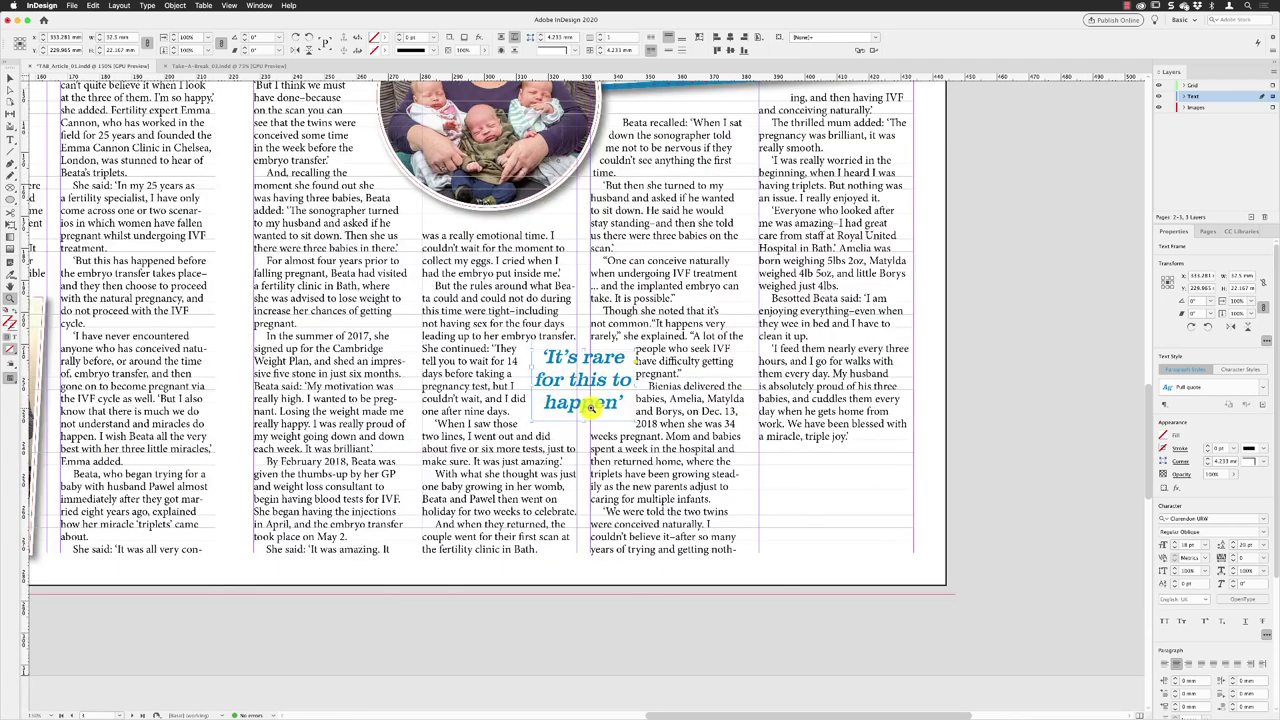
pyautogui.click(600, 400)
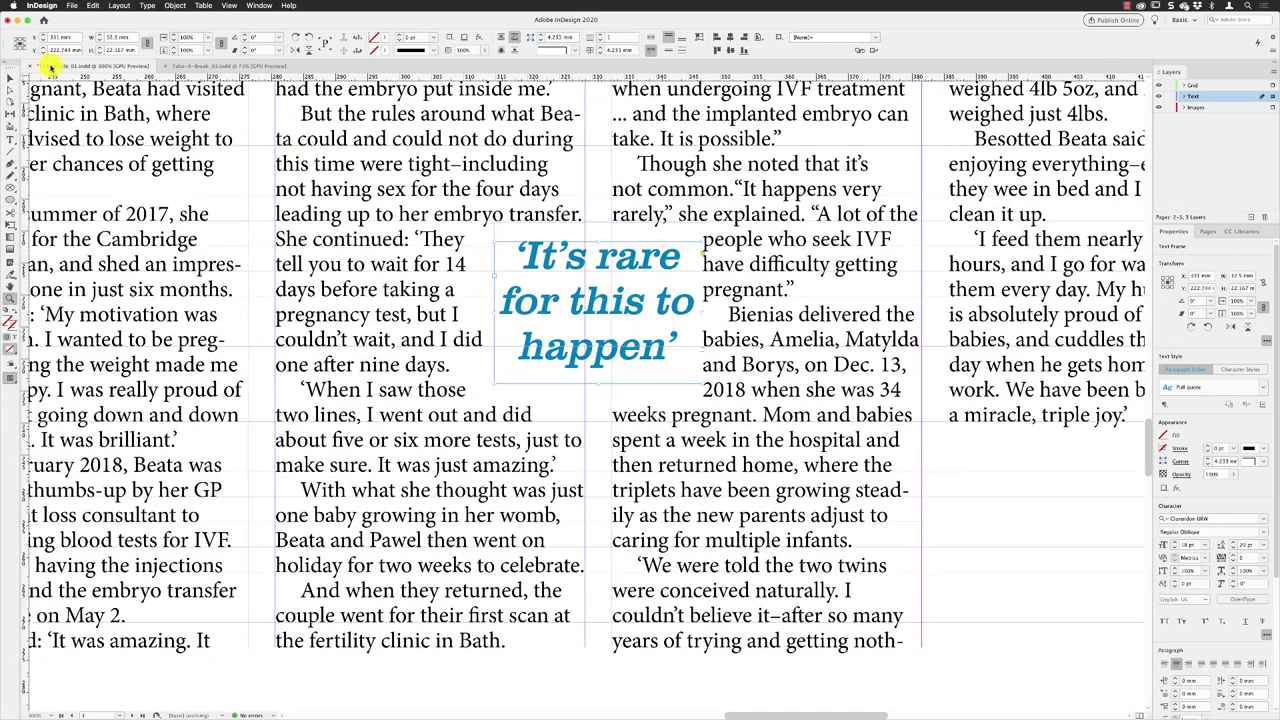
# - Resize the 'It's rare for this to happen' frame to about 25.9 mm wide and 29.9 mm high, fitting the quote on four lines
pyautogui.click(8, 78)
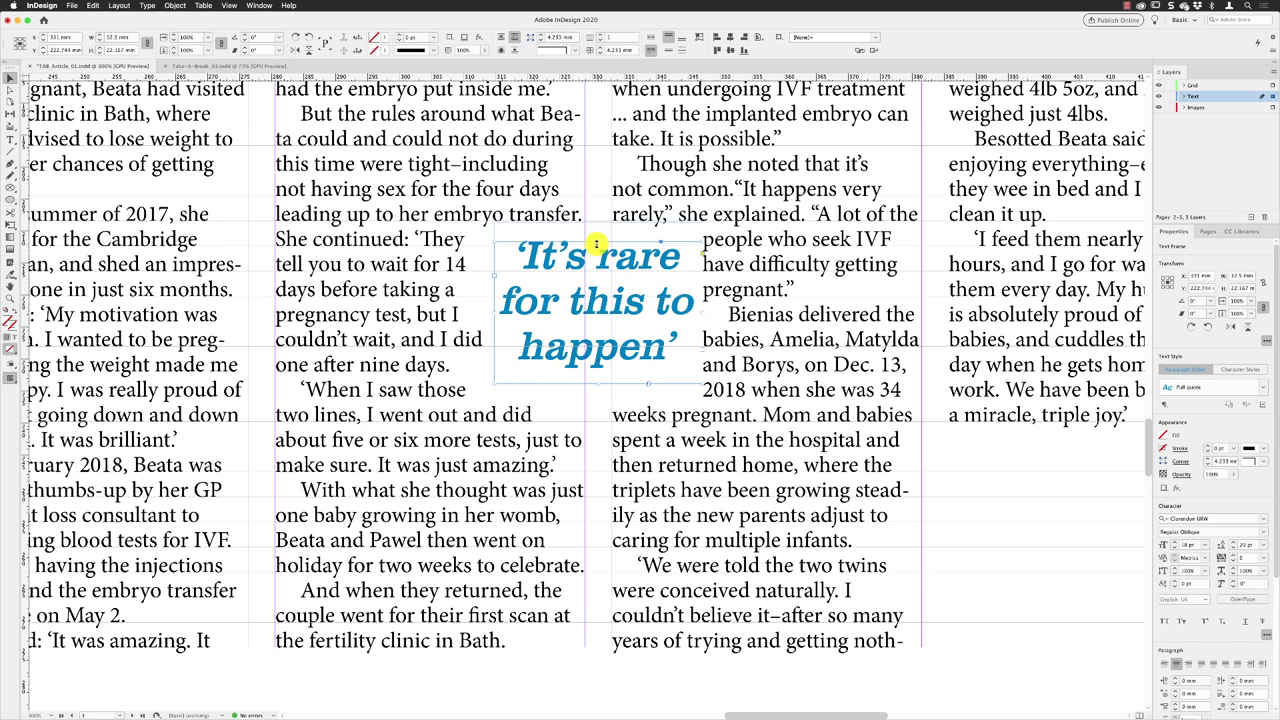
pyautogui.moveTo(596, 240); pyautogui.dragTo(598, 218)
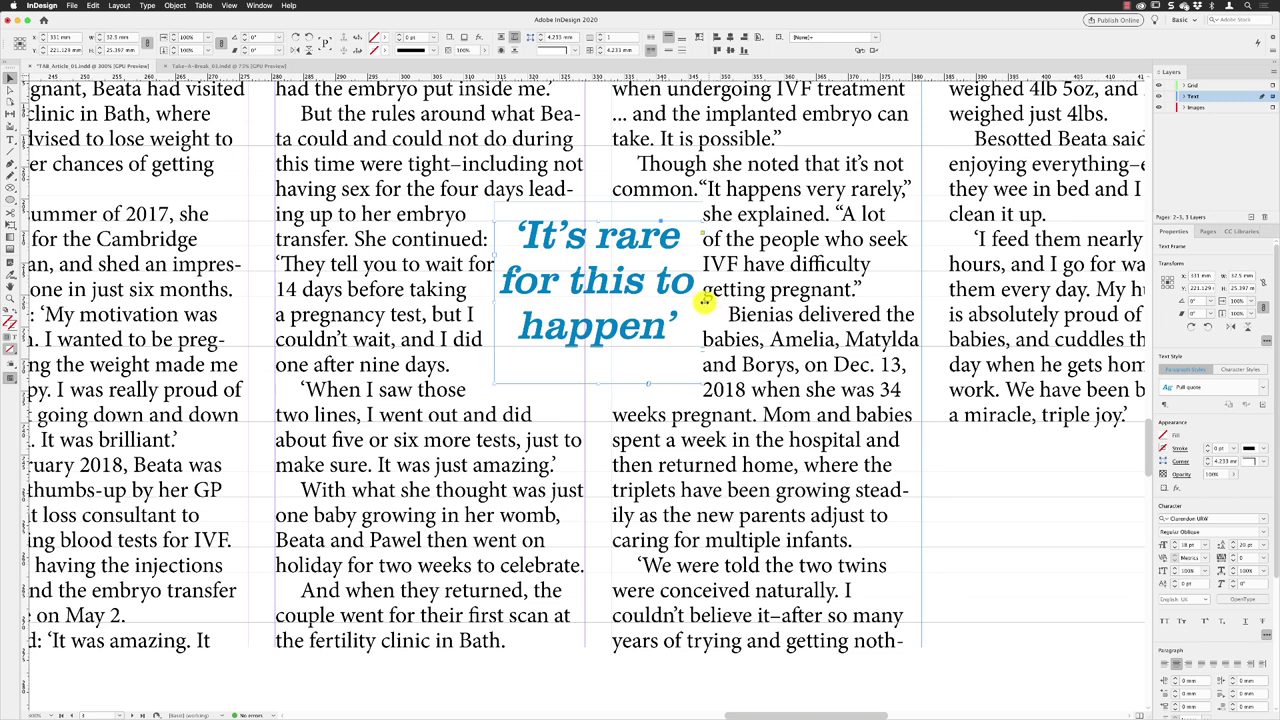
pyautogui.moveTo(703, 300); pyautogui.dragTo(683, 300)
pyautogui.moveTo(496, 301); pyautogui.dragTo(517, 300)
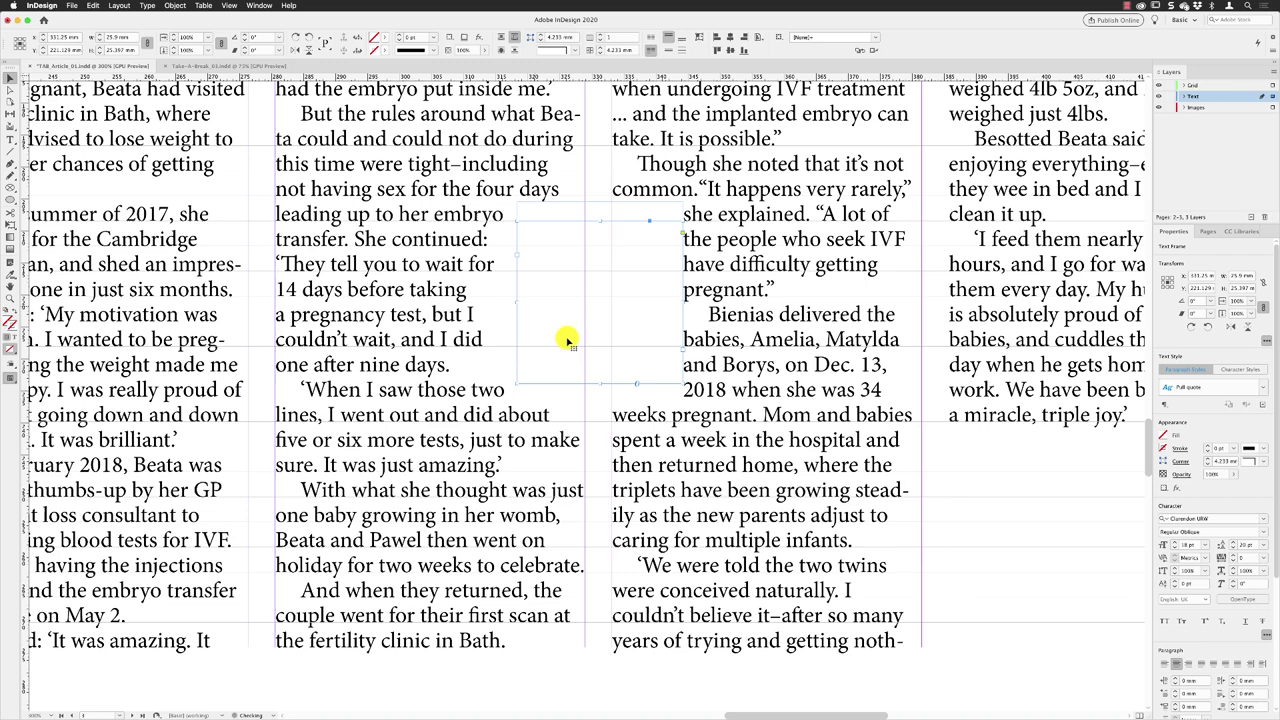
pyautogui.moveTo(603, 383)
pyautogui.mouseDown()
pyautogui.moveTo(603, 413)
pyautogui.moveTo(600, 402)
pyautogui.mouseUp()
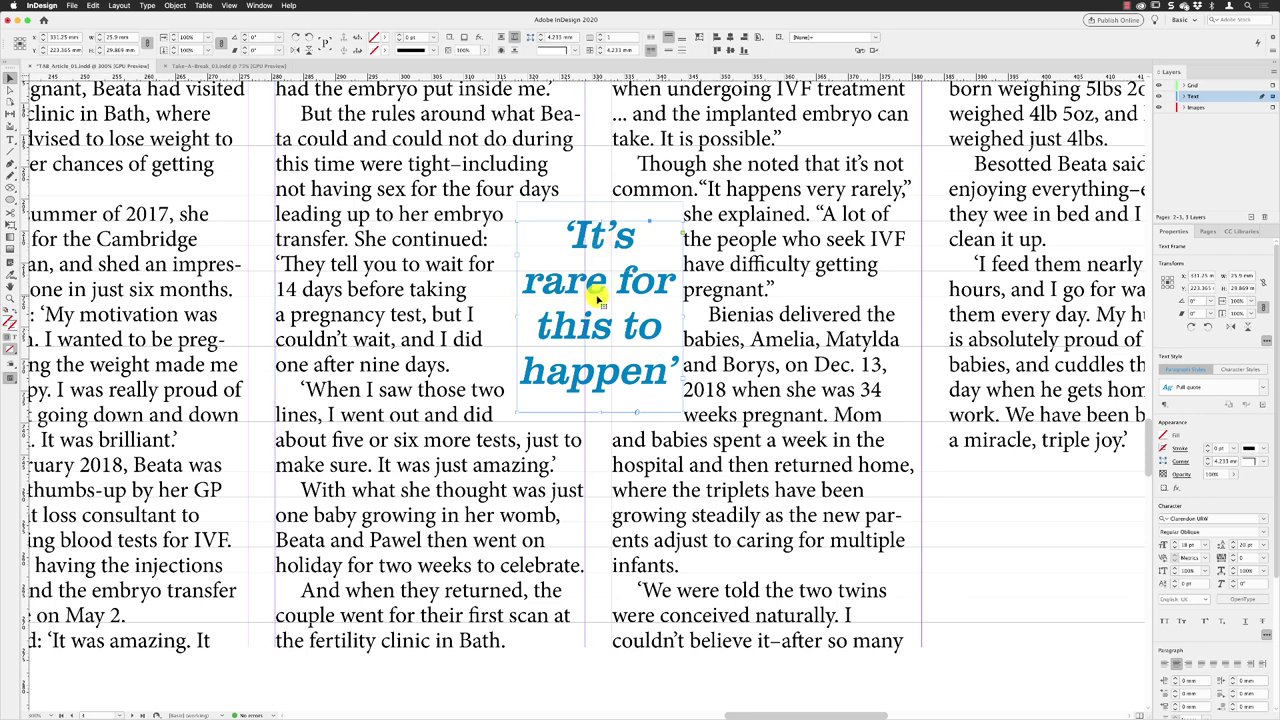
# - Increase the right-side text wrap offset of the 'It's rare for this to happen' pull quote to widen the gap beside it
pyautogui.click(259, 6)
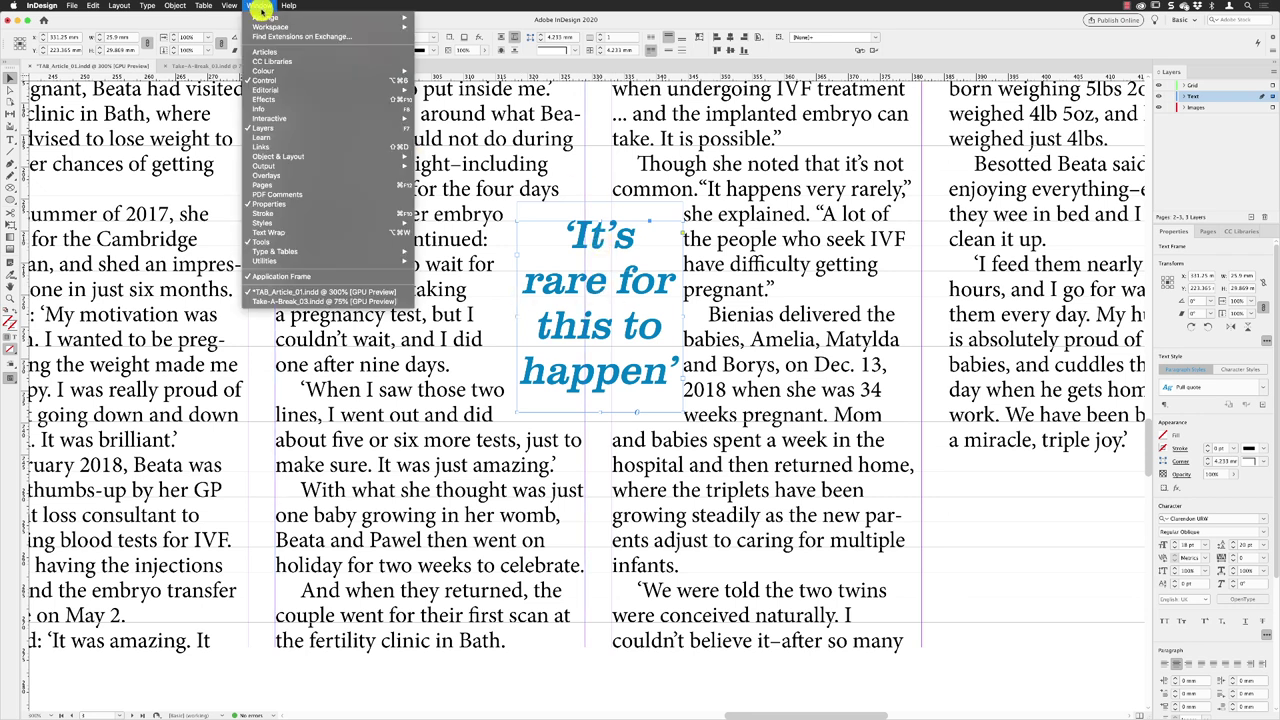
pyautogui.click(292, 232)
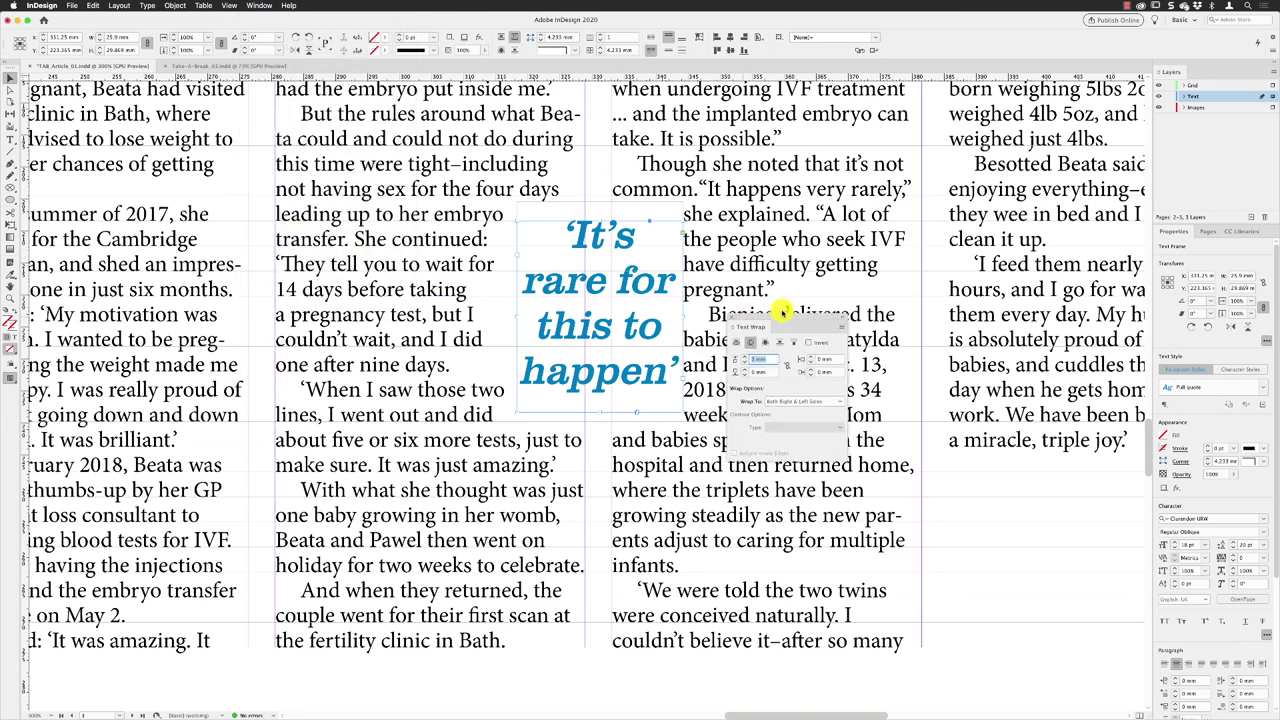
pyautogui.moveTo(740, 318); pyautogui.dragTo(807, 282)
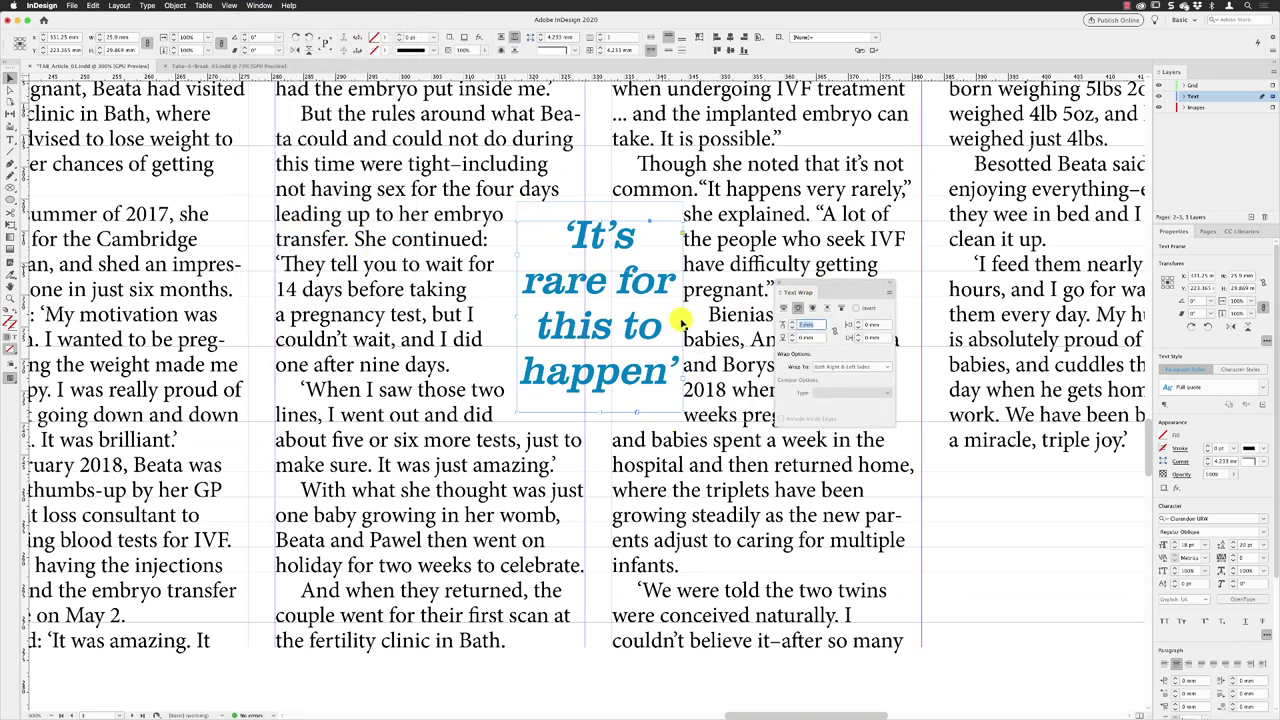
pyautogui.click(857, 338)
pyautogui.click(857, 338)
pyautogui.click(857, 338)
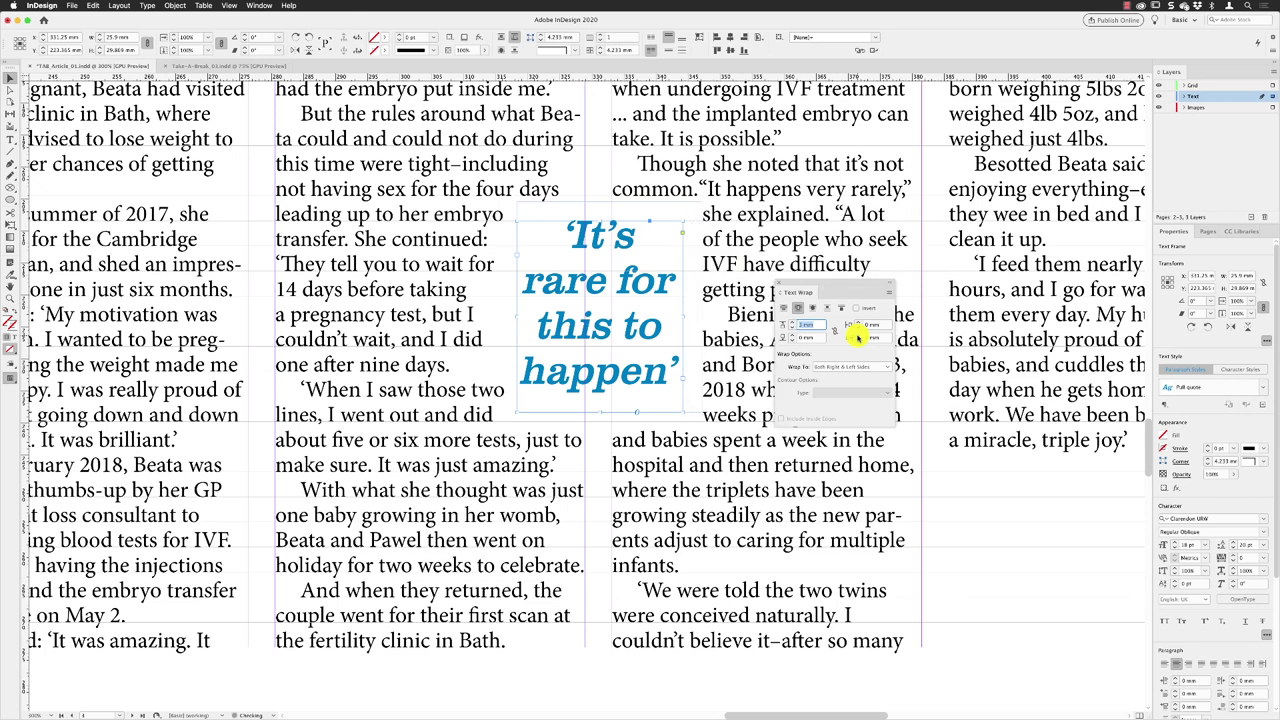
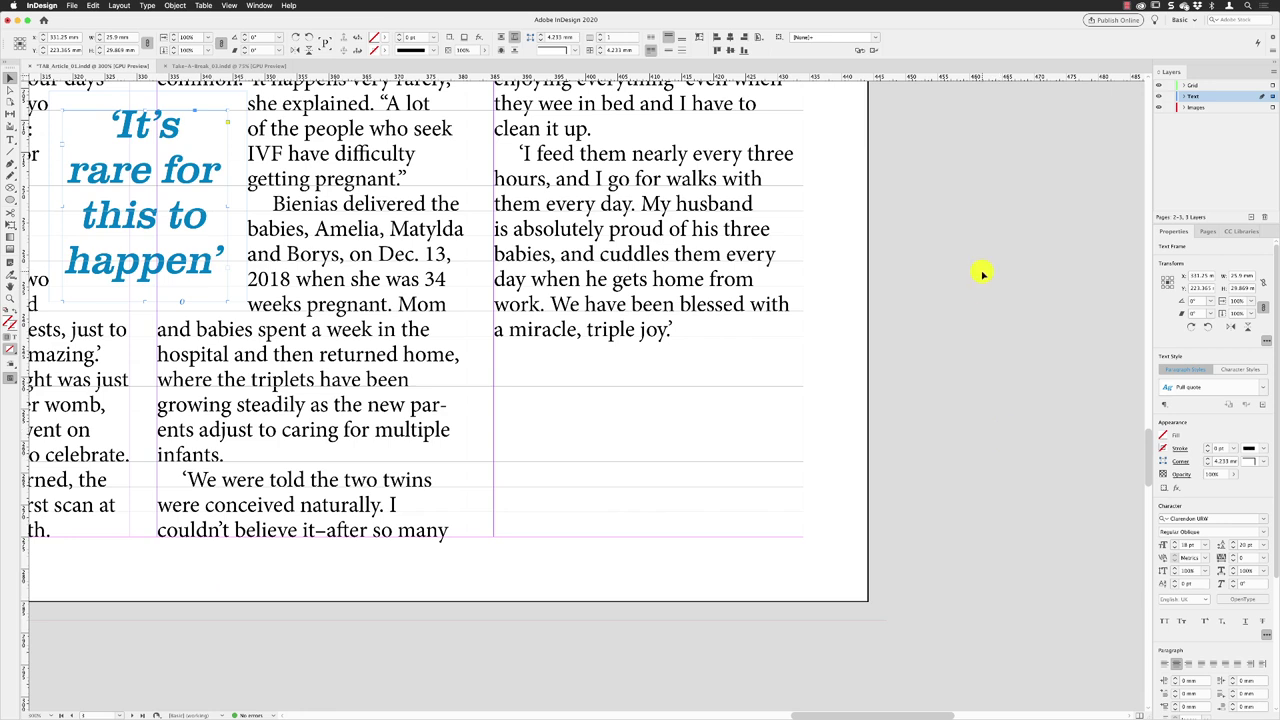
# - Place facebook.ai on the Images layer at the foot of the last column, about 15.9 mm square, resting on the lower margin
pyautogui.click(1212, 108)
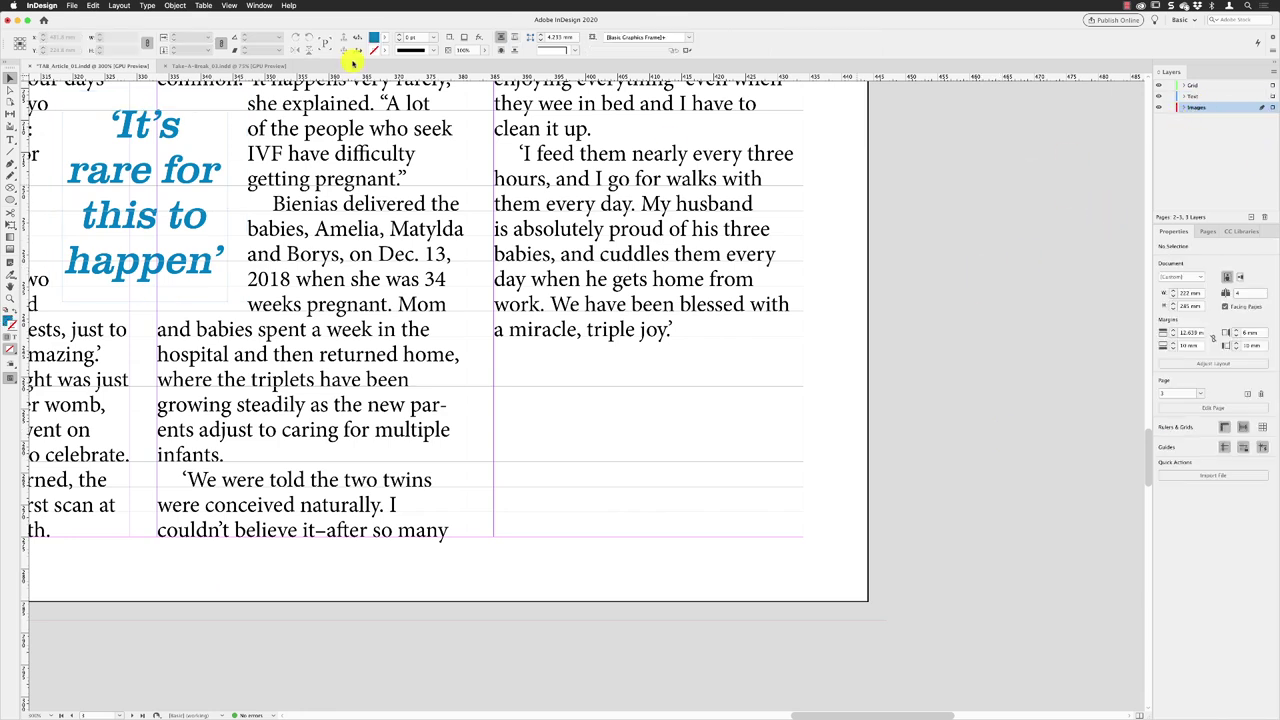
pyautogui.click(70, 7)
pyautogui.click(106, 133)
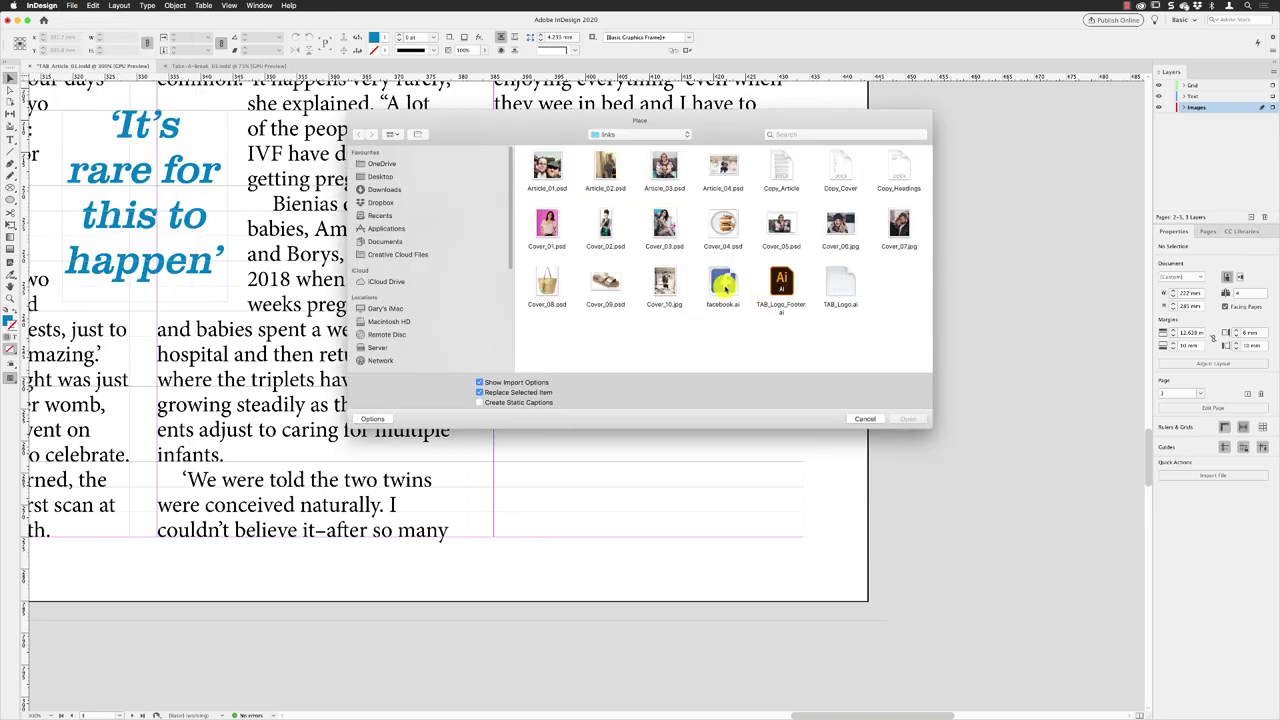
pyautogui.click(727, 292)
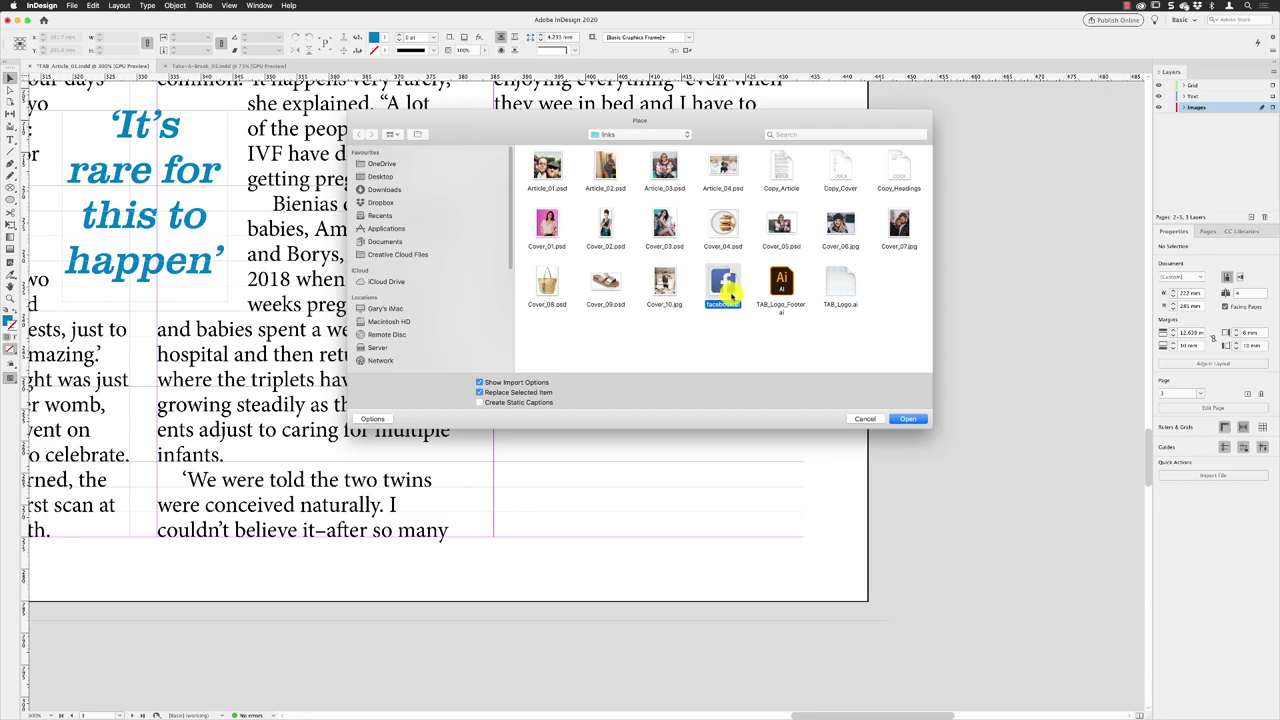
pyautogui.click(900, 419)
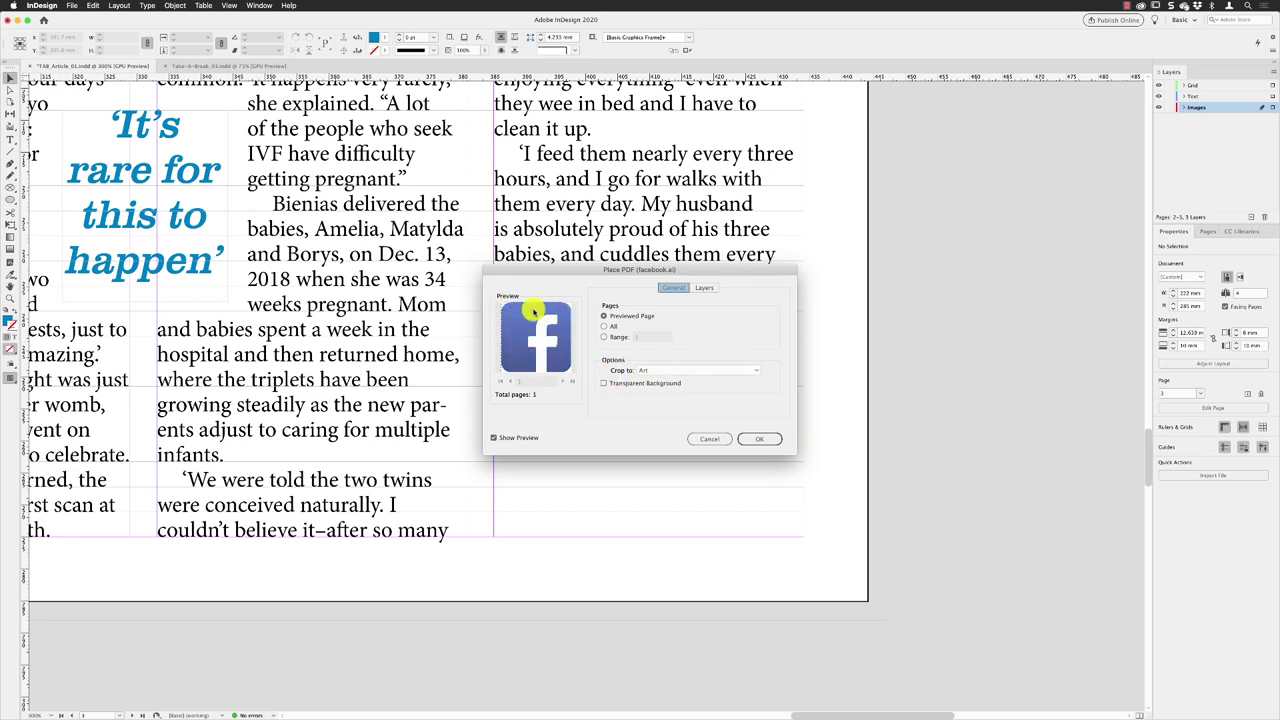
pyautogui.click(762, 439)
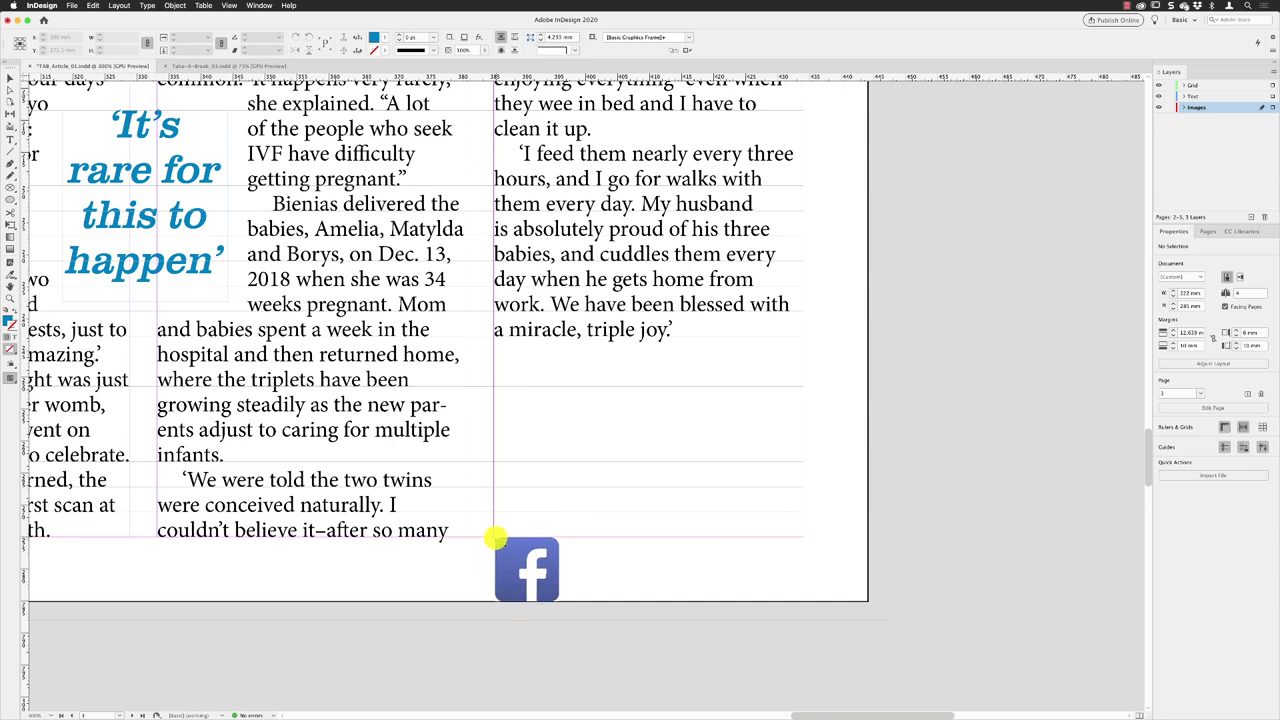
pyautogui.moveTo(494, 538); pyautogui.dragTo(587, 439)
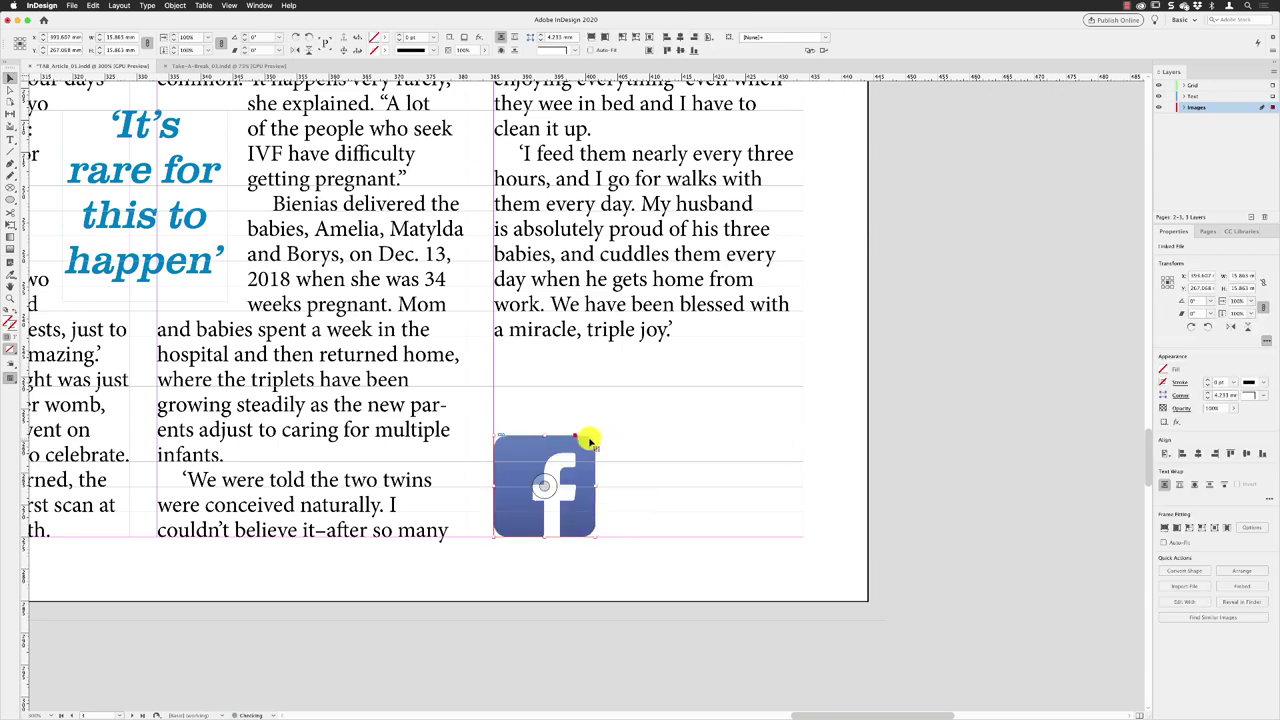
pyautogui.click(940, 369)
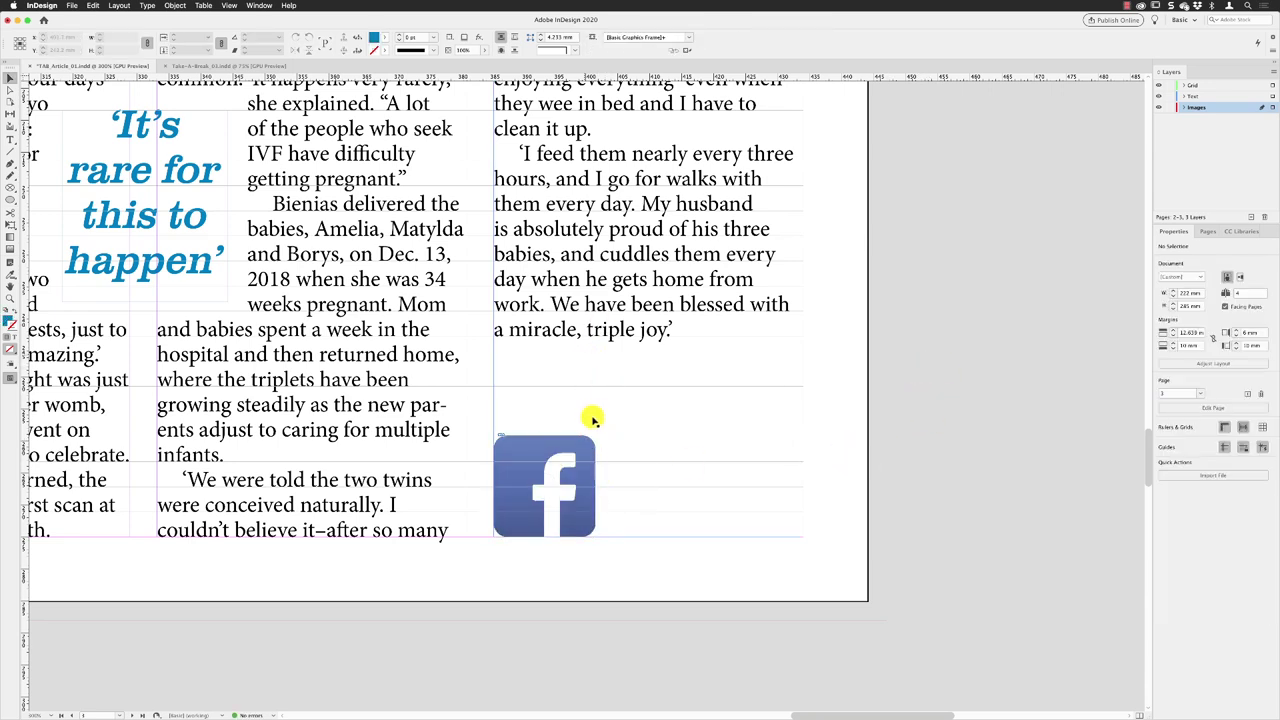
# - Move the circular photo of the woman with the babies slightly down and right, over the article columns
pyautogui.scroll(-5, 597, 399)
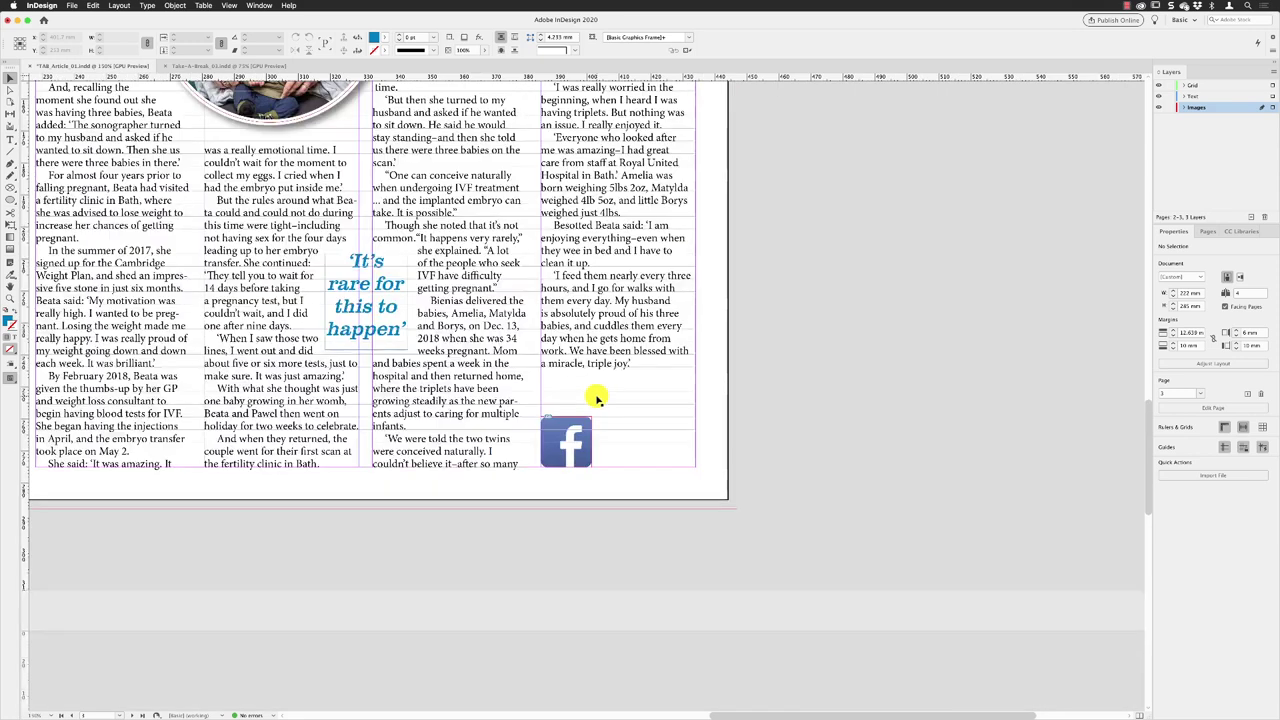
pyautogui.moveTo(578, 246); pyautogui.dragTo(809, 388)
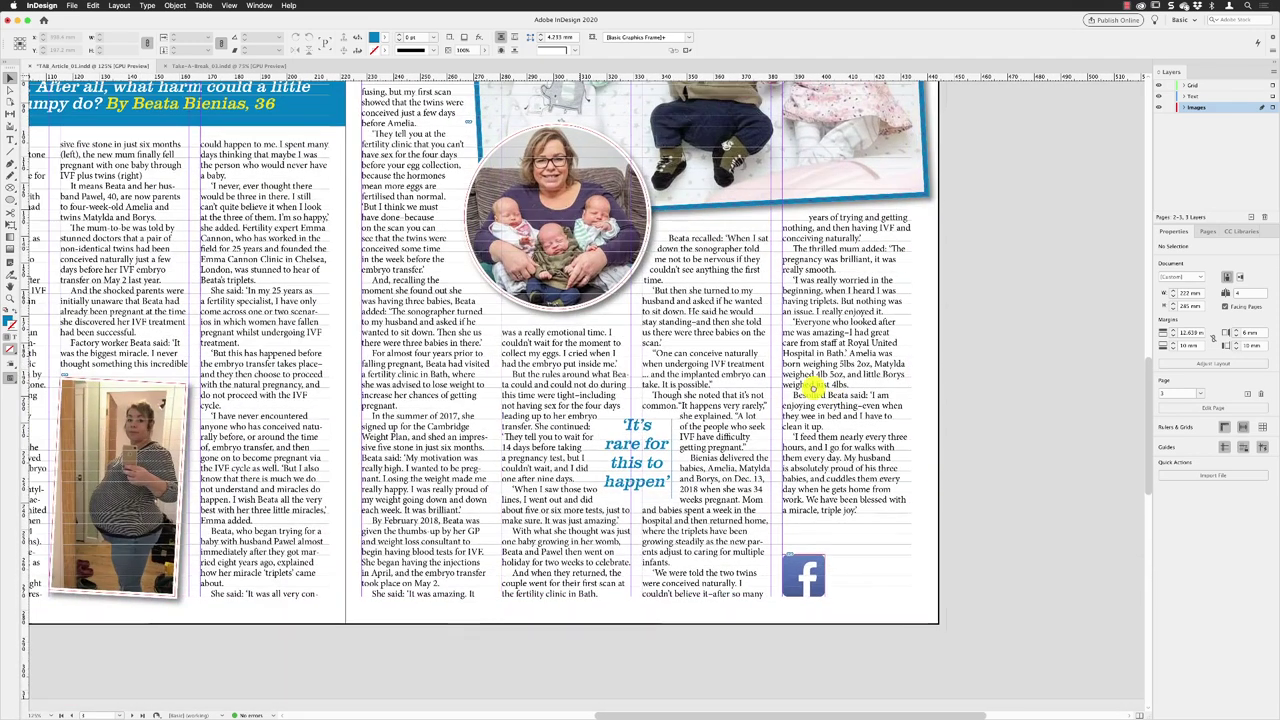
pyautogui.click(608, 283)
pyautogui.moveTo(608, 283); pyautogui.dragTo(609, 298)
# - Lower the upper edge of the text frame beneath the circular photo, making the frame about 97.9 mm high, and deselect it
pyautogui.click(564, 357)
pyautogui.moveTo(565, 326); pyautogui.dragTo(565, 334)
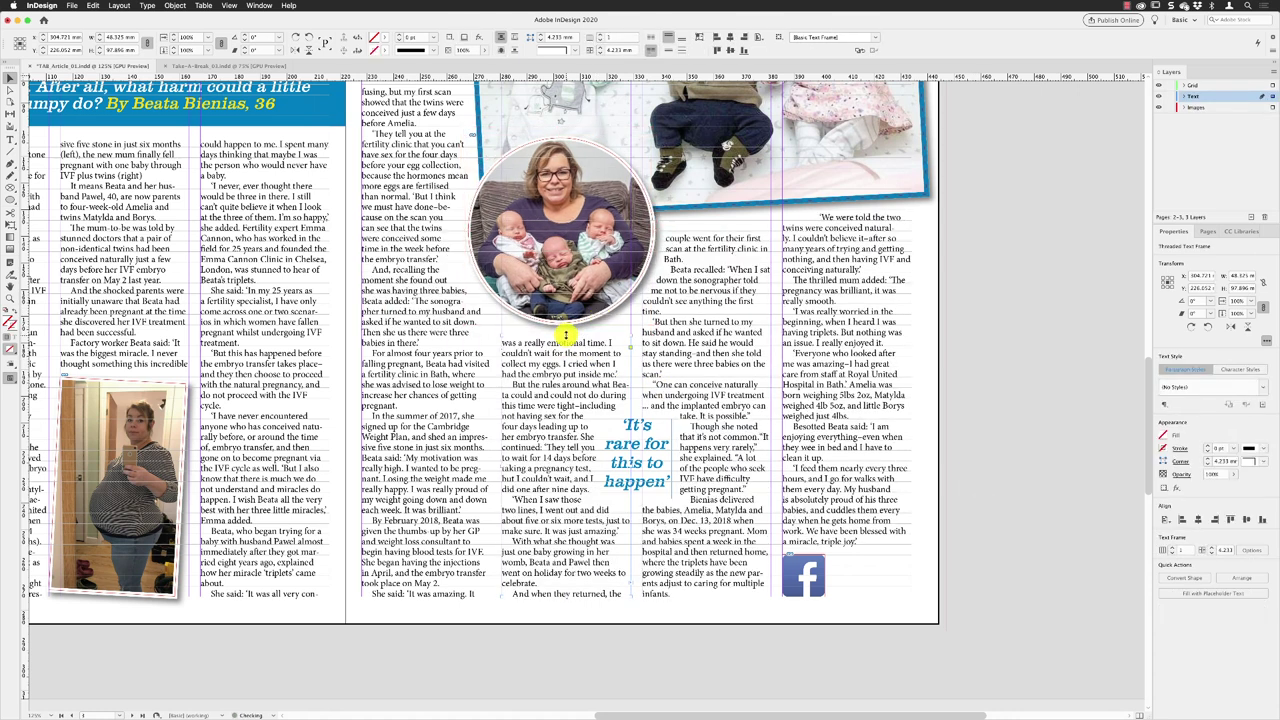
pyautogui.click(988, 456)
# - Preview the layout without guides and frame edges, and fit the whole spread in the window
pyautogui.scroll(1, 946, 408)
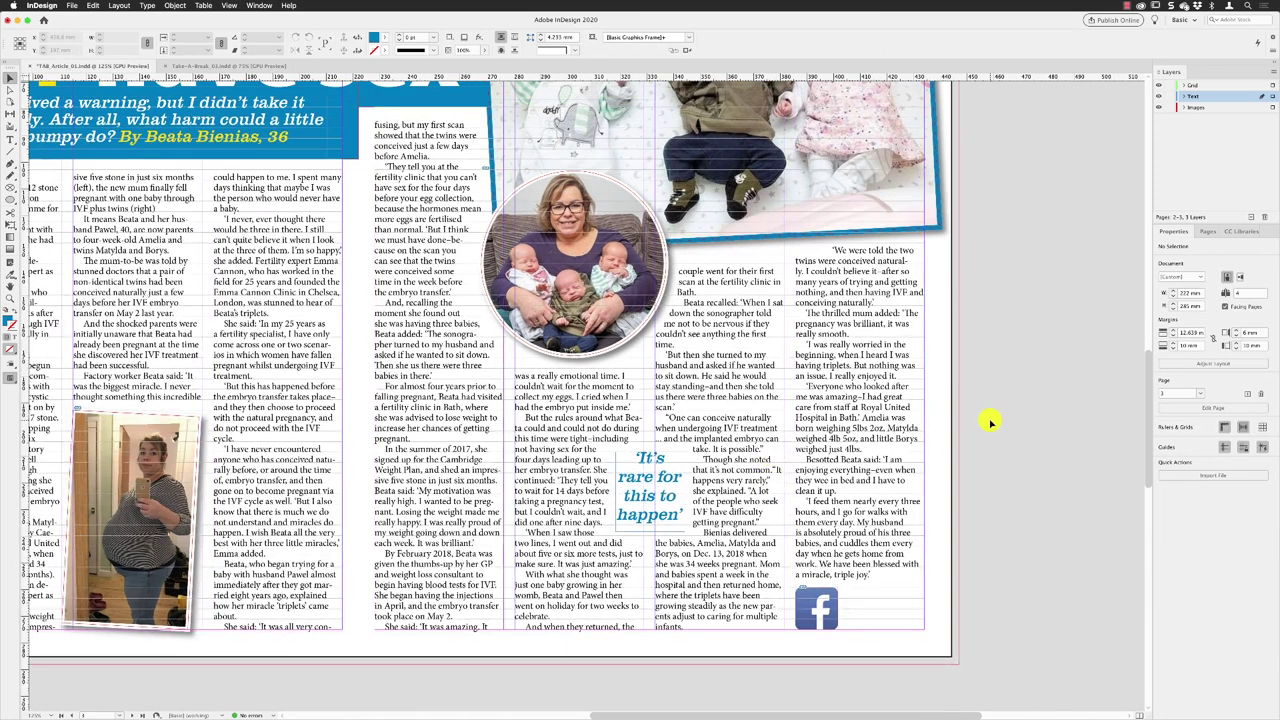
pyautogui.press('w')
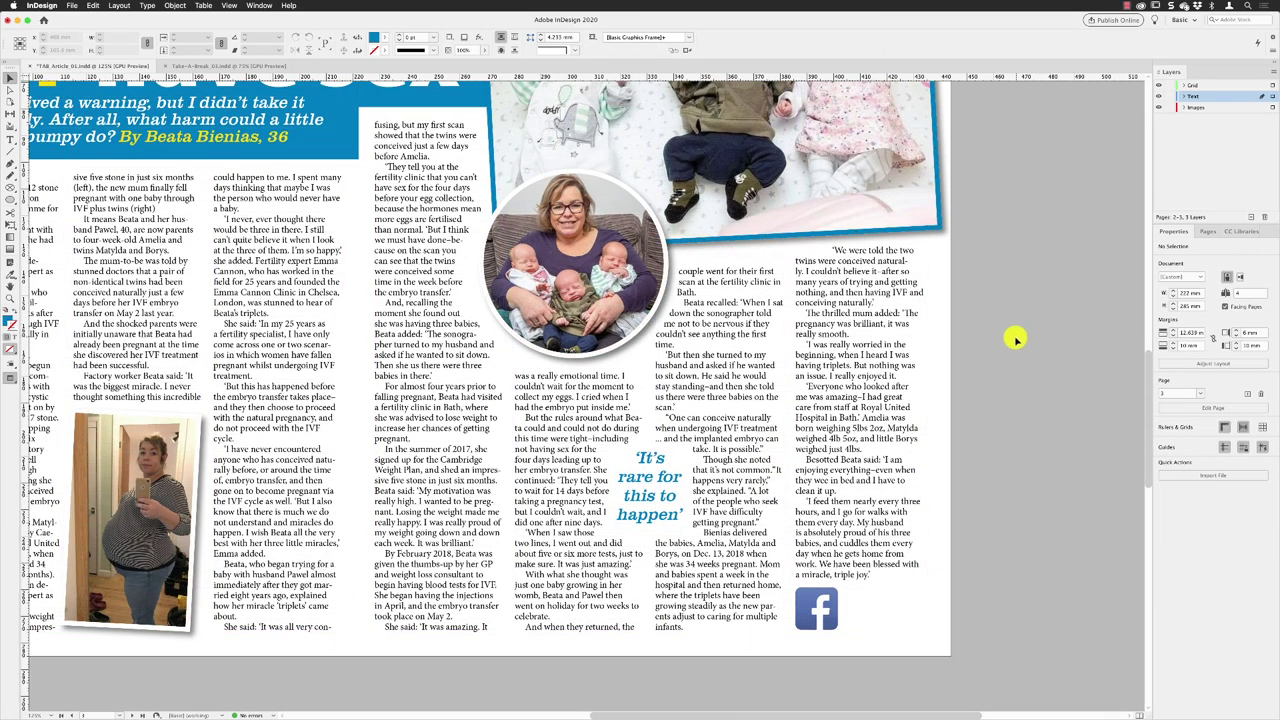
pyautogui.click(229, 5)
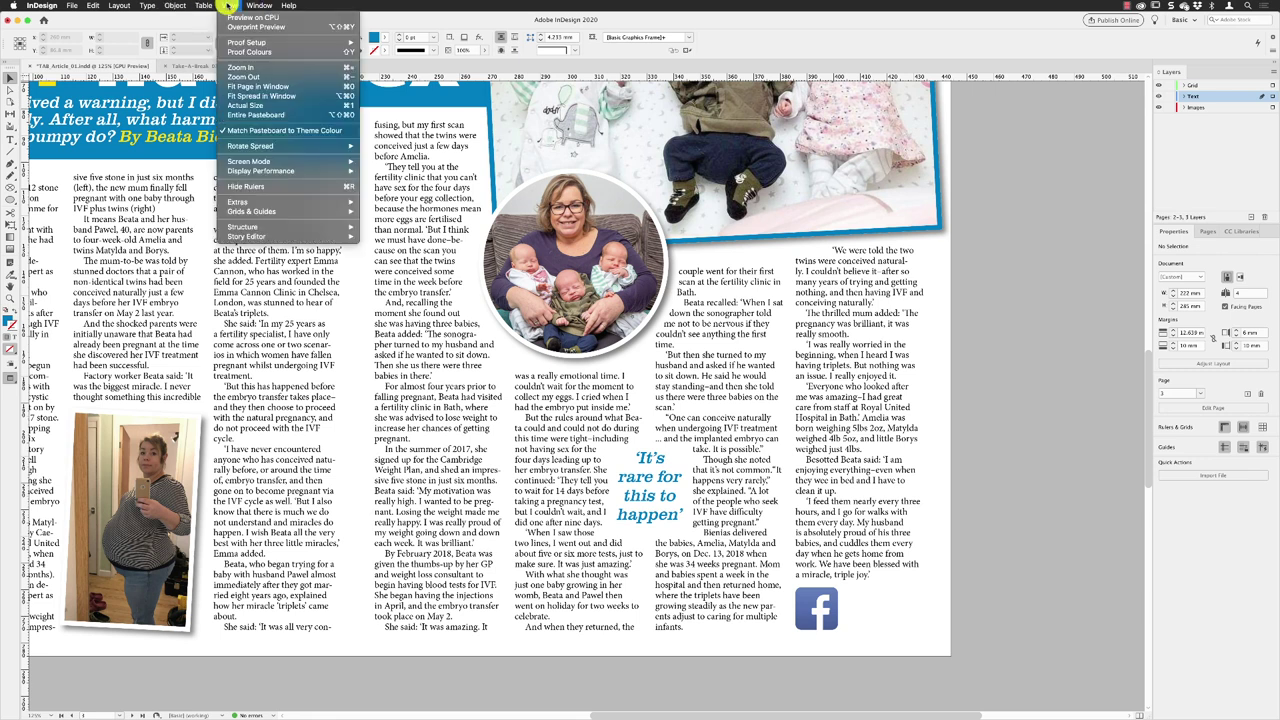
pyautogui.click(250, 92)
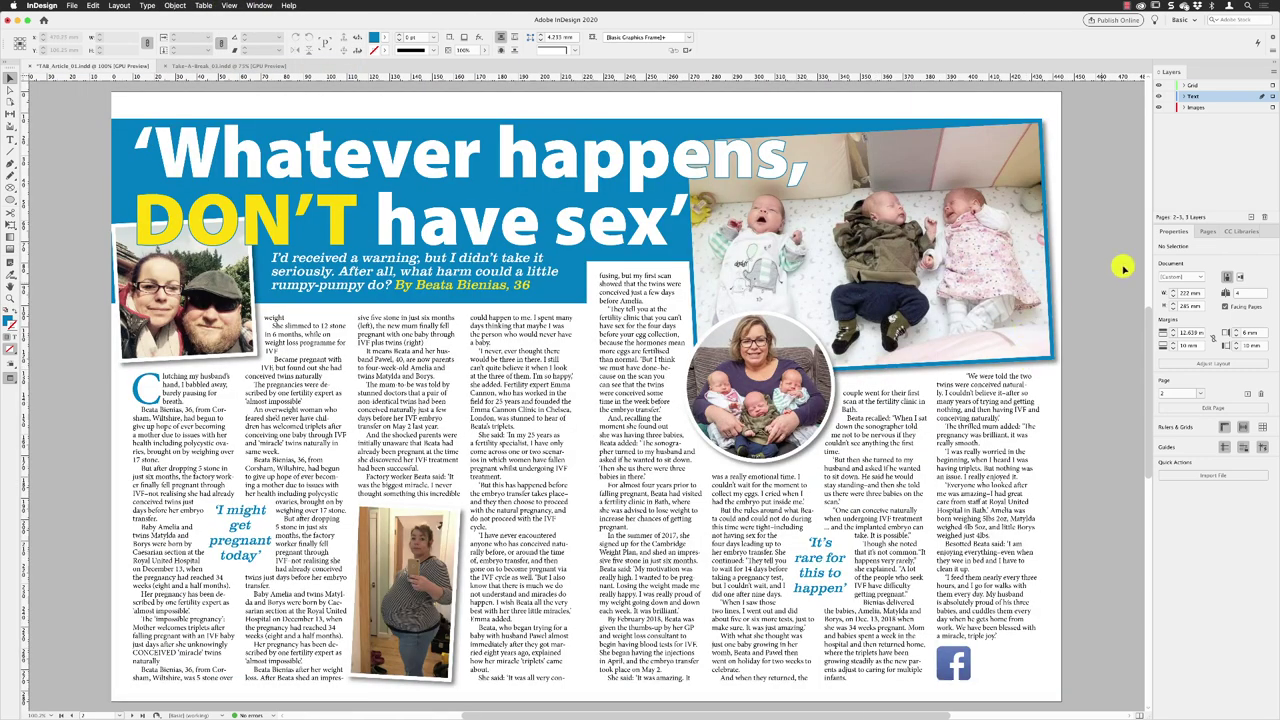